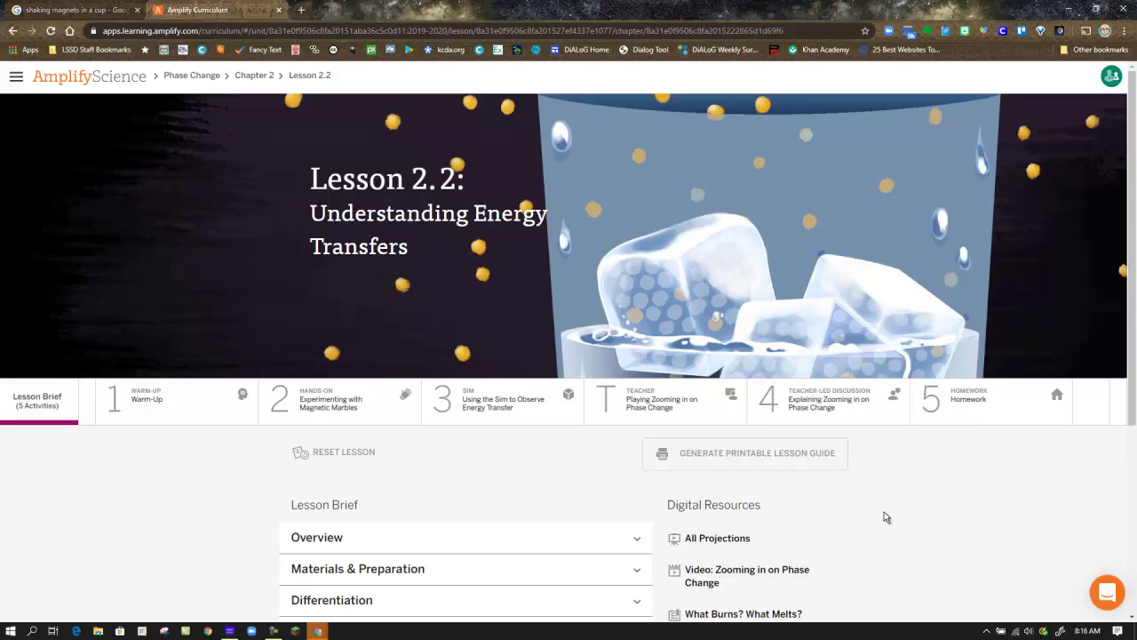
# Scroll through the Lesson 2.2 Lesson Brief and its digital resources.
pyautogui.scroll(-2, 895, 512)
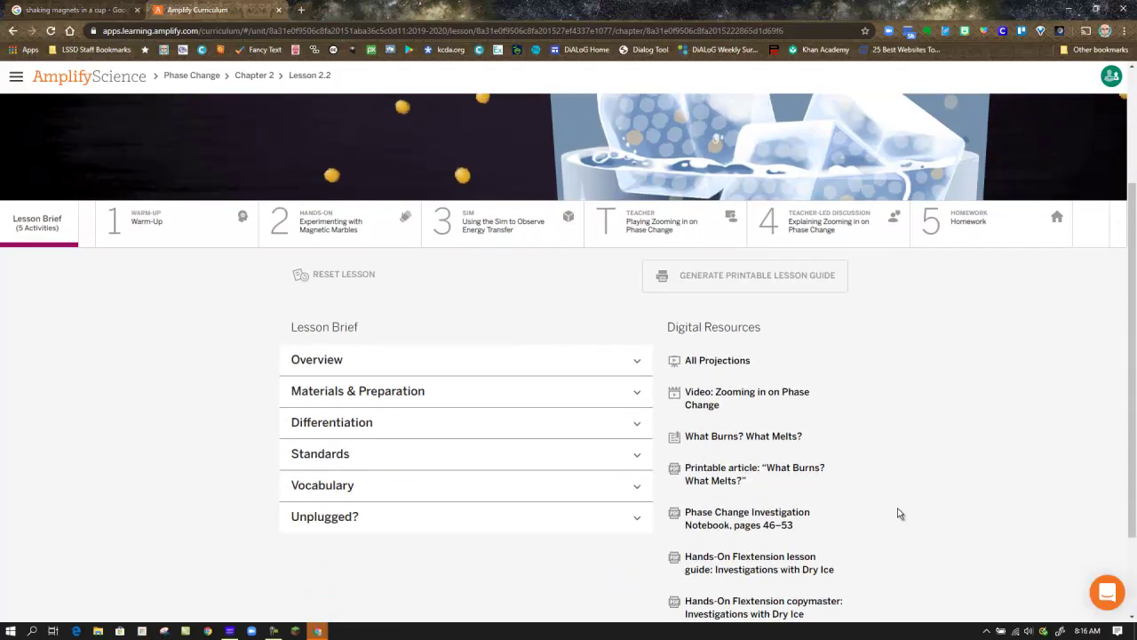
pyautogui.scroll(-1, 897, 514)
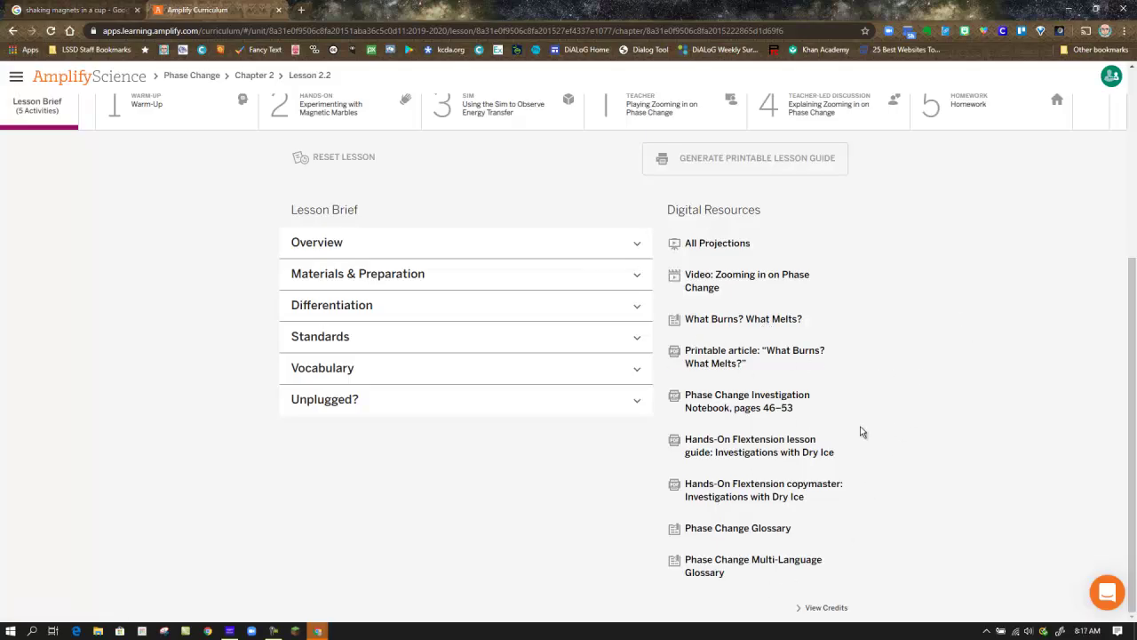
pyautogui.scroll(3, 953, 361)
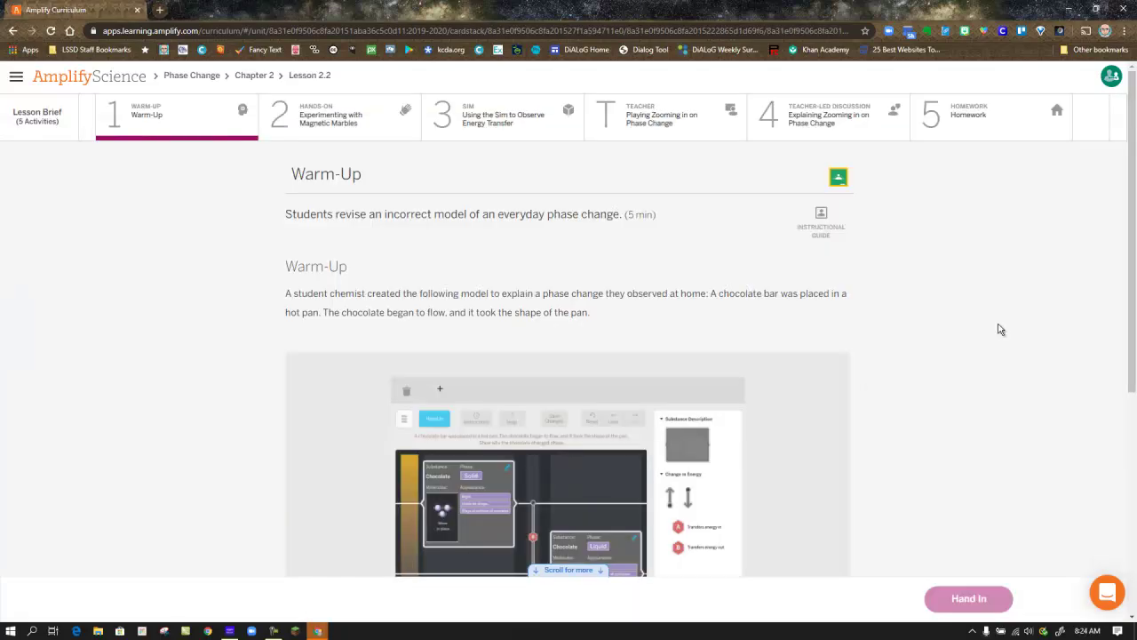
# Review the chocolate-melting Warm-Up model and its freedom-of-movement prompt.
pyautogui.scroll(-2, 997, 329)
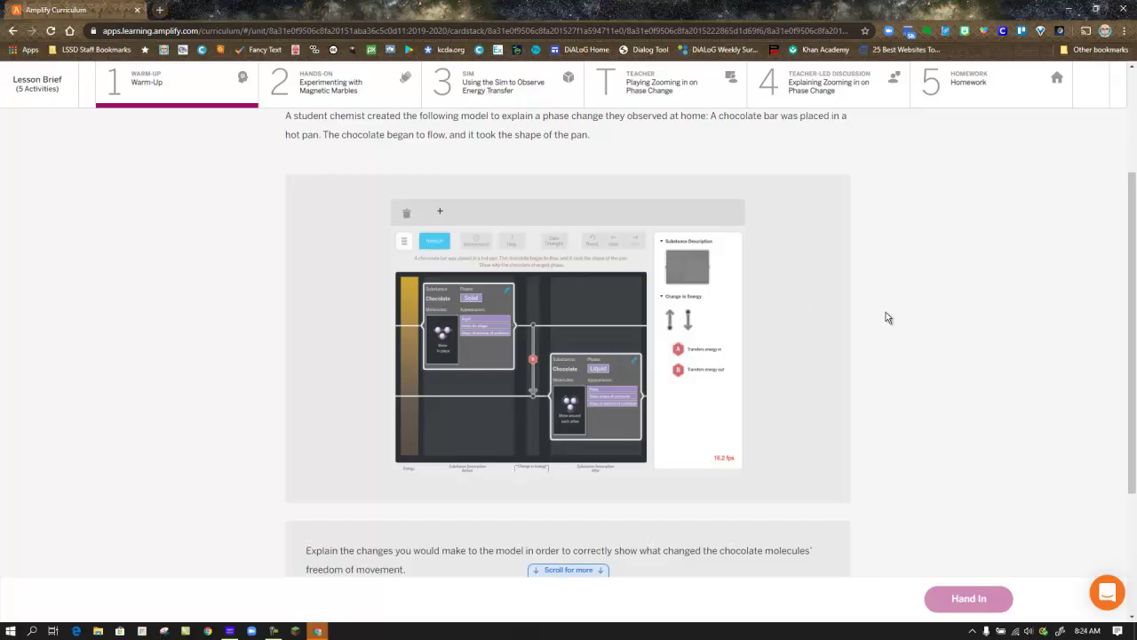
pyautogui.scroll(-2, 903, 320)
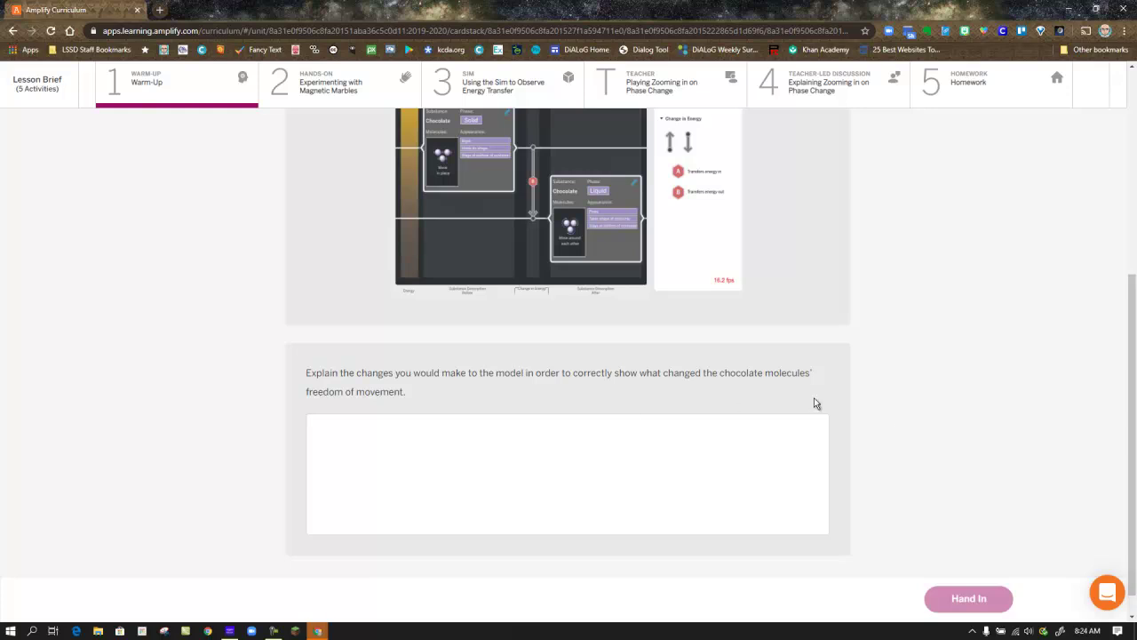
pyautogui.scroll(5, 973, 393)
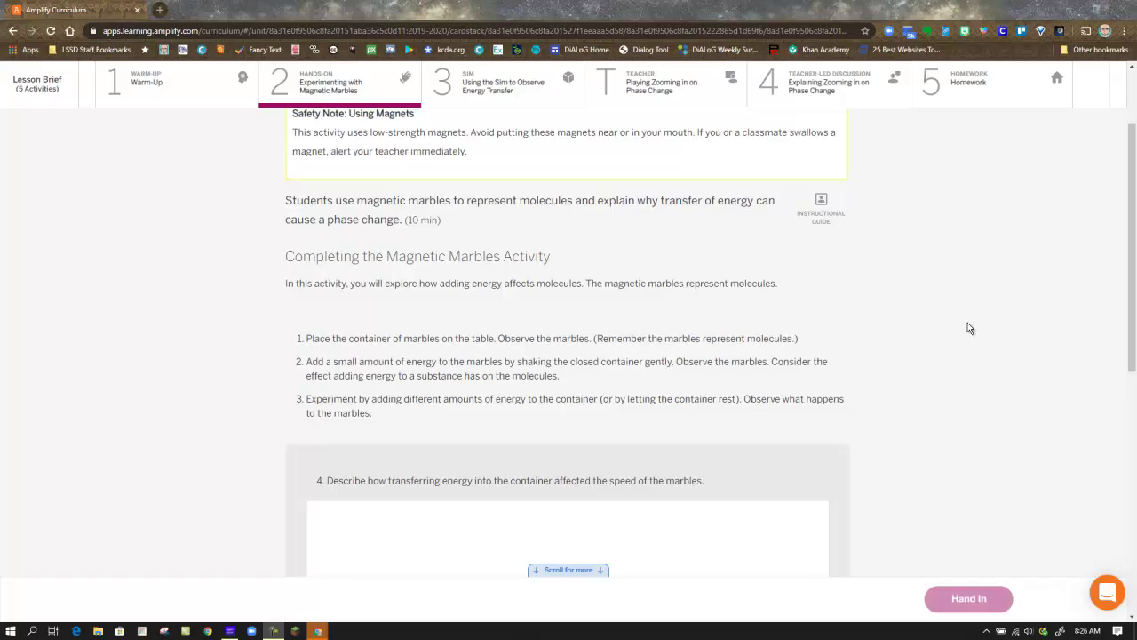
pyautogui.scroll(-1, 969, 328)
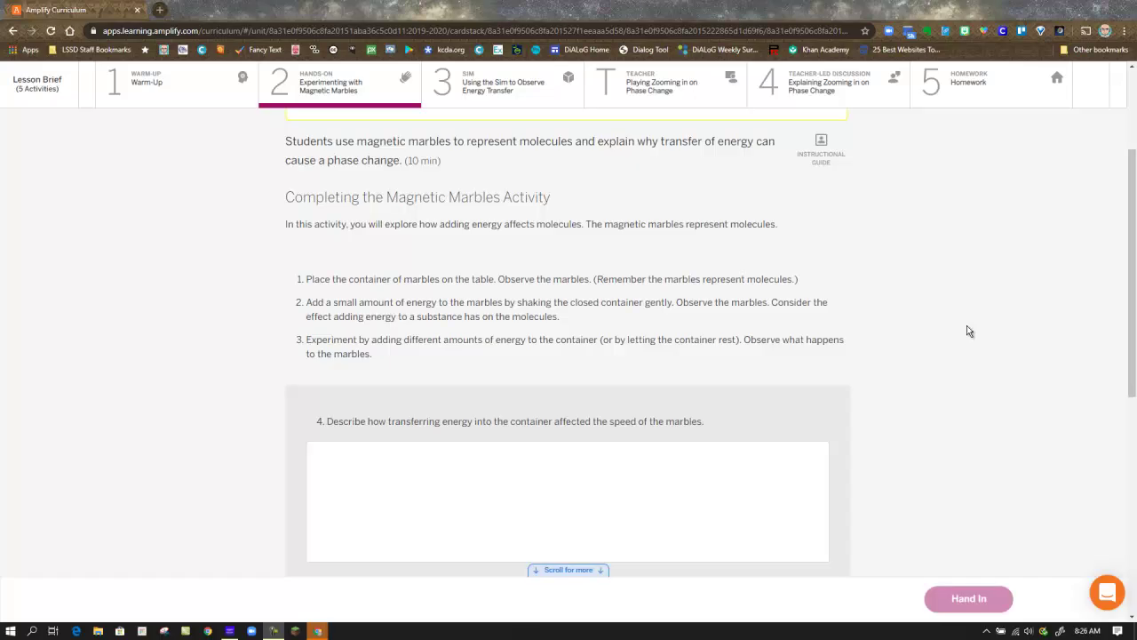
pyautogui.scroll(-1, 968, 330)
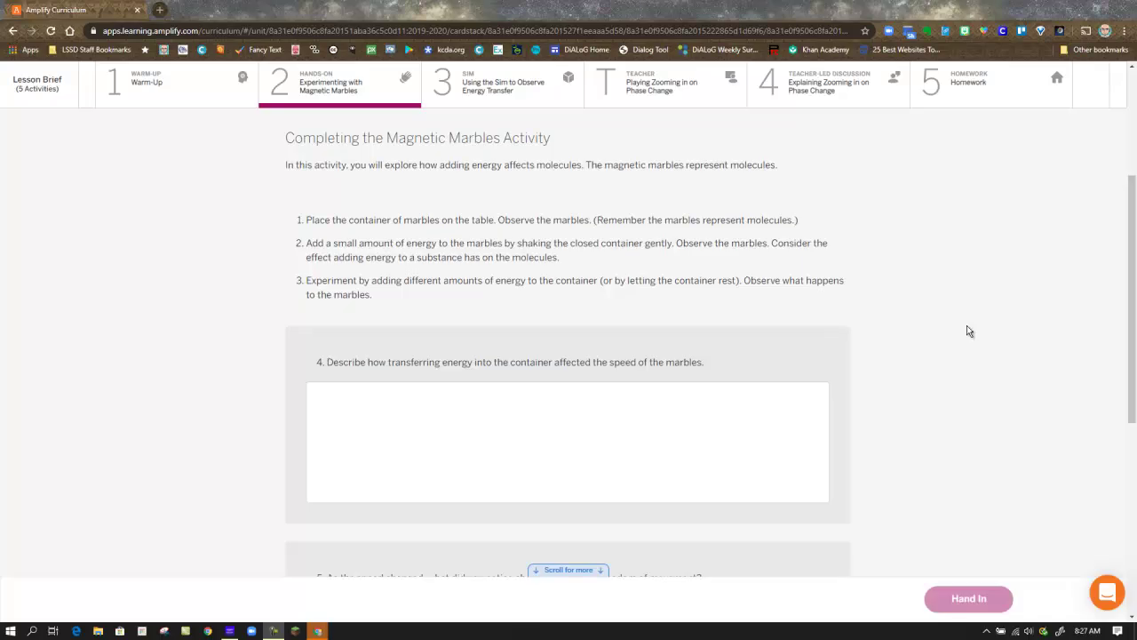
pyautogui.scroll(-1, 969, 330)
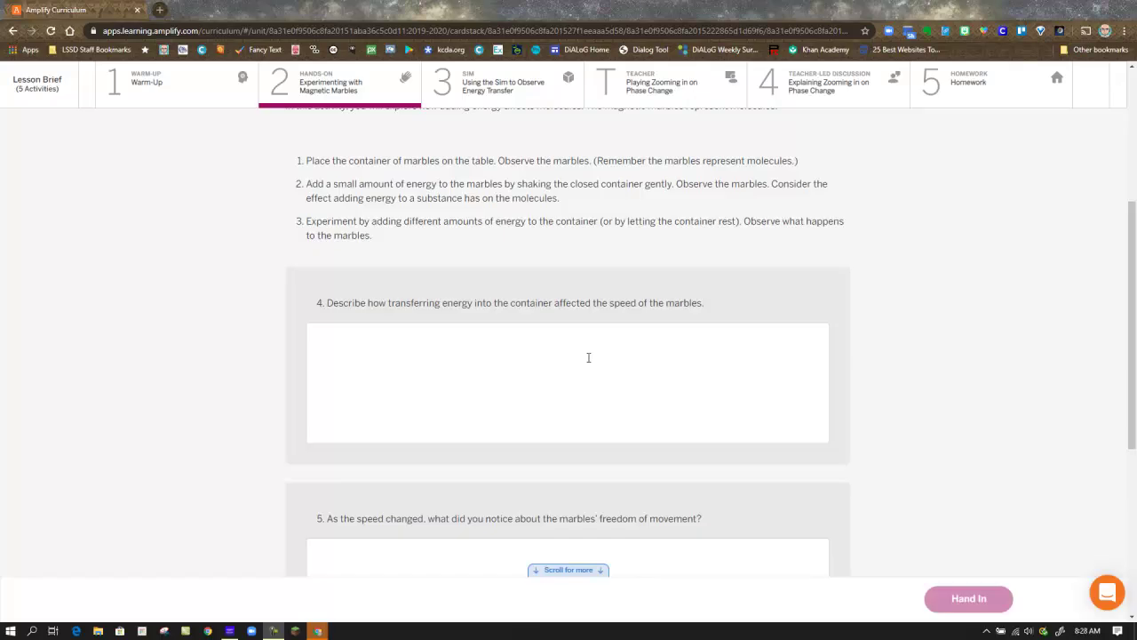
# Scroll down through questions 4–6 of the magnetic marbles activity and back up.
pyautogui.scroll(-1, 588, 358)
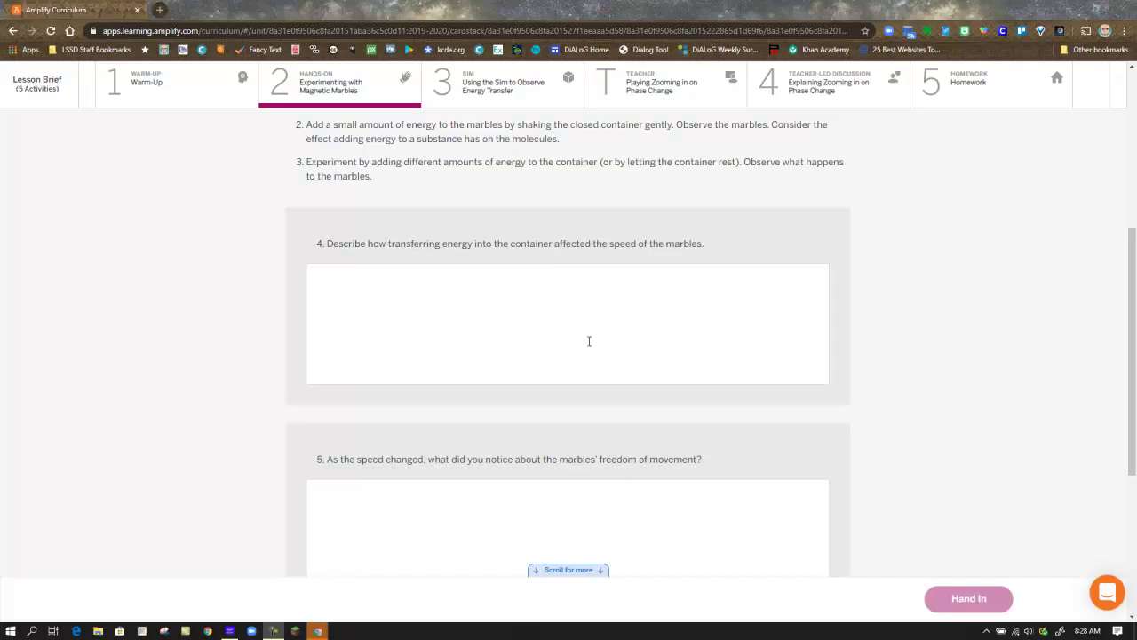
pyautogui.scroll(-1, 589, 340)
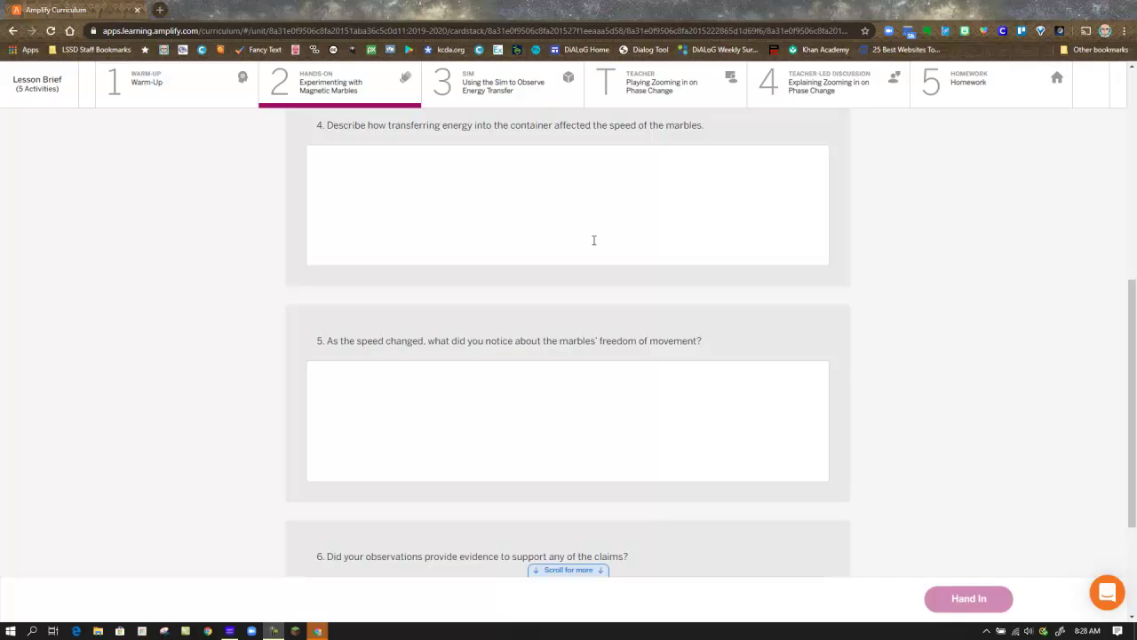
pyautogui.scroll(-2, 632, 409)
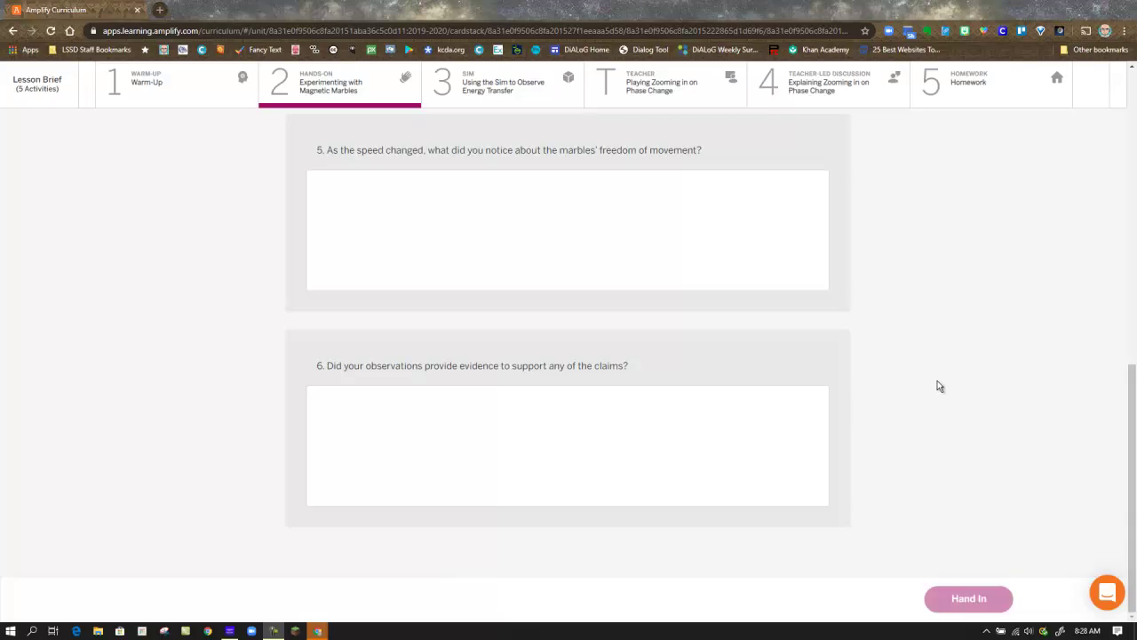
pyautogui.scroll(3, 937, 391)
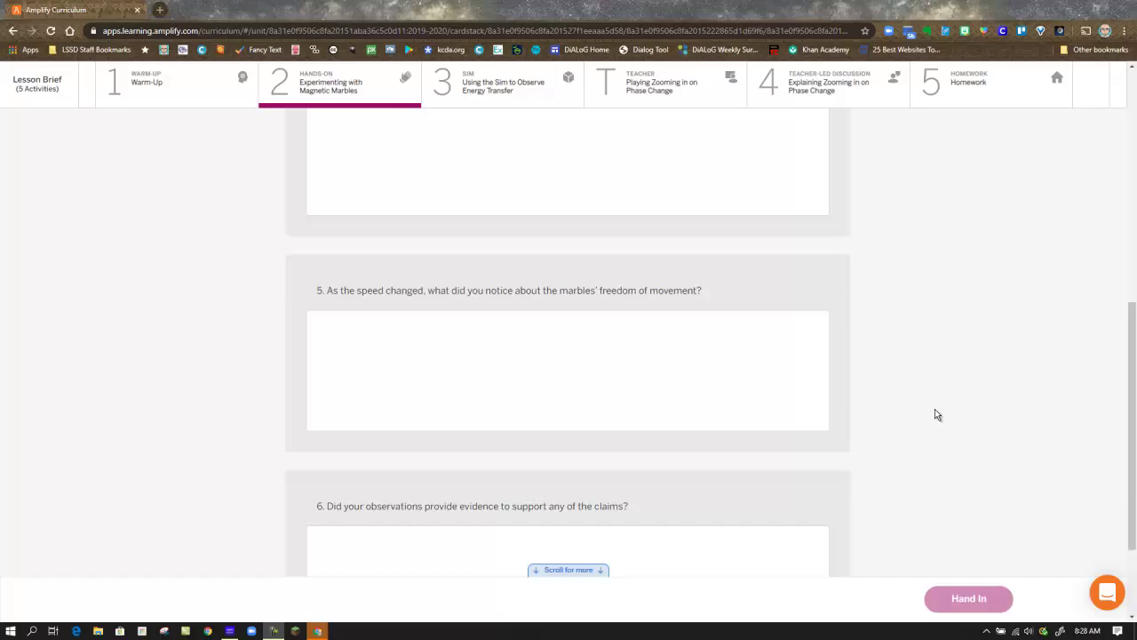
pyautogui.scroll(1, 917, 449)
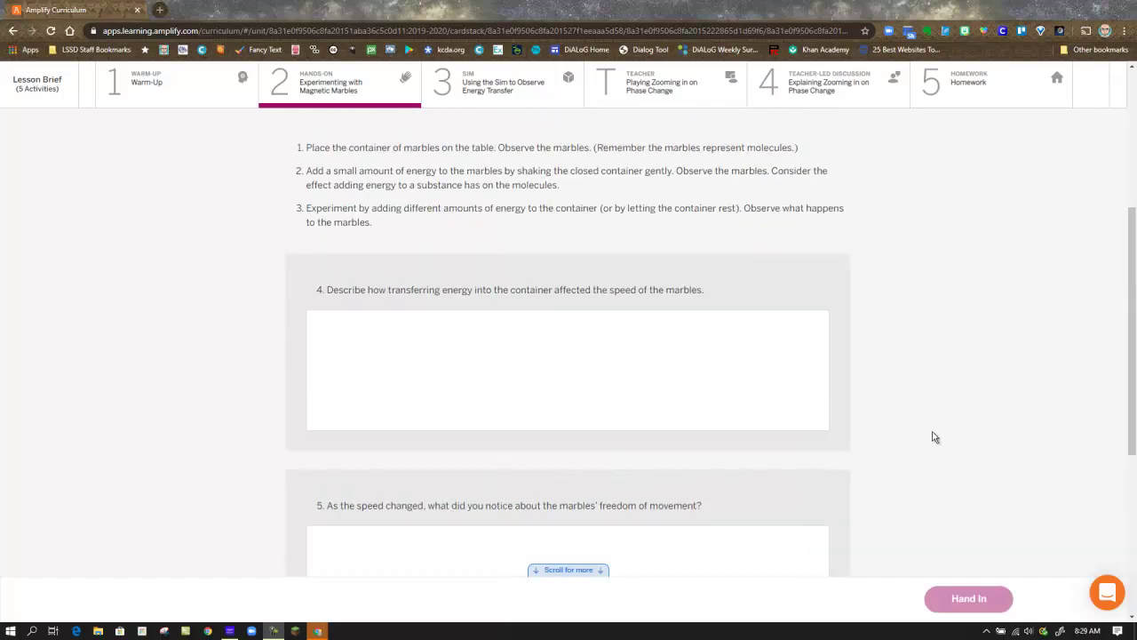
pyautogui.scroll(1, 935, 437)
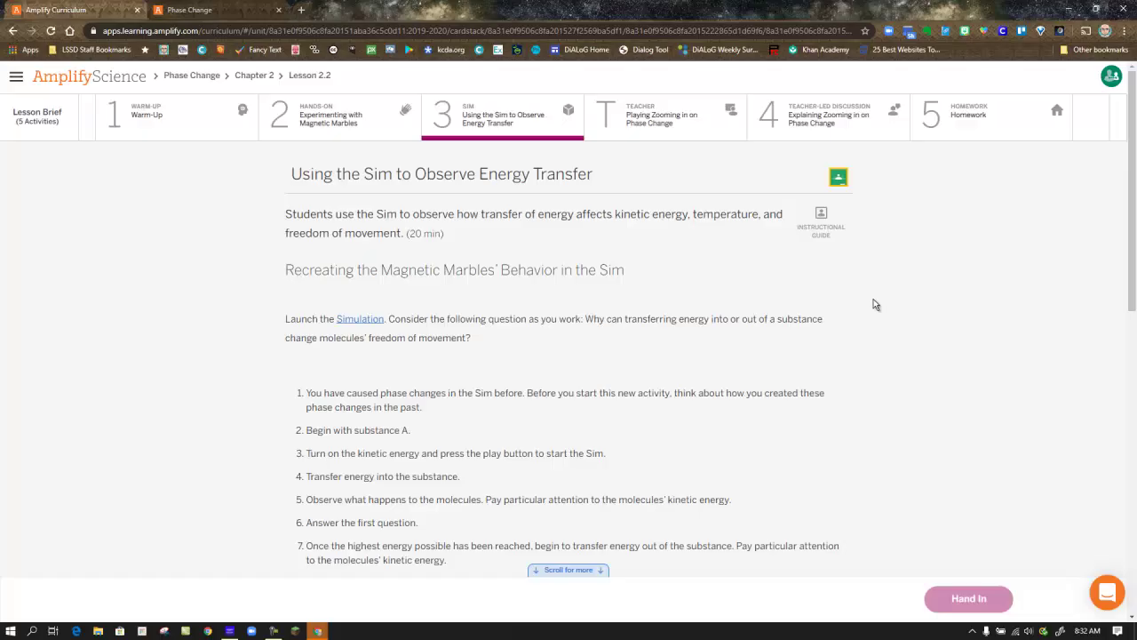
# Review the sim activity questions, then switch to the Phase Change simulation with substance A at 36 °C.
pyautogui.scroll(-7, 874, 304)
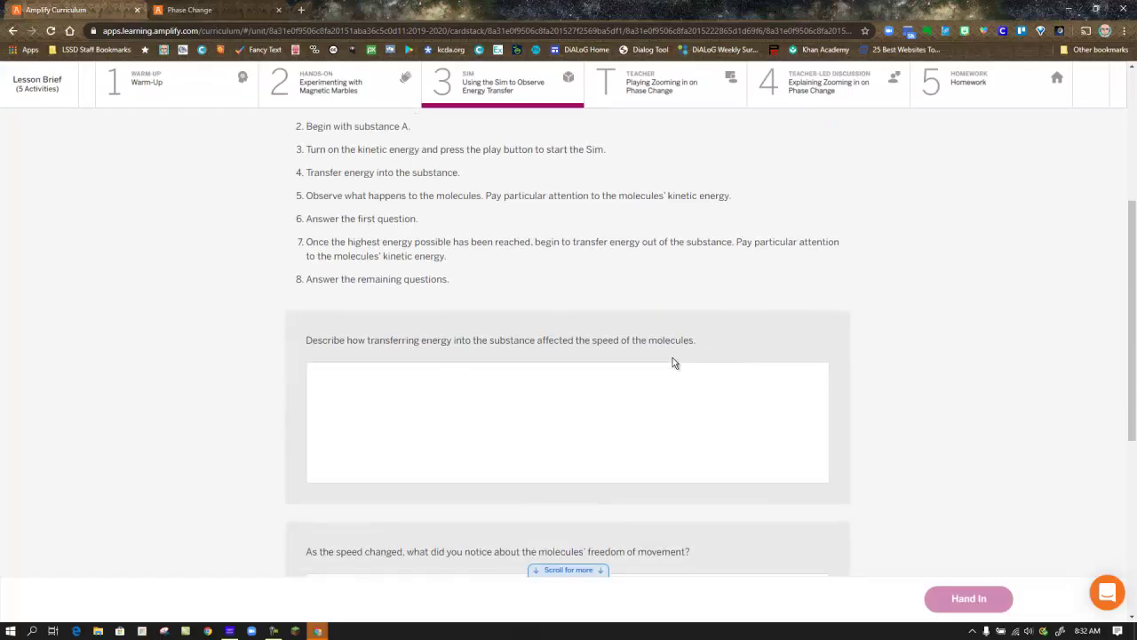
pyautogui.scroll(-2, 824, 421)
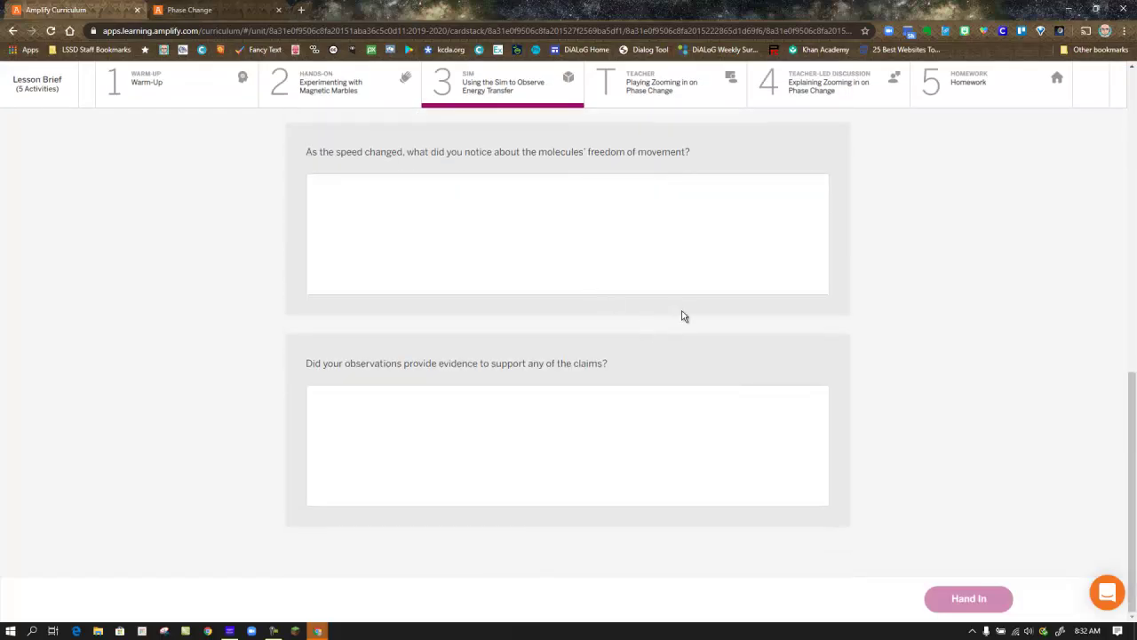
pyautogui.scroll(10, 683, 316)
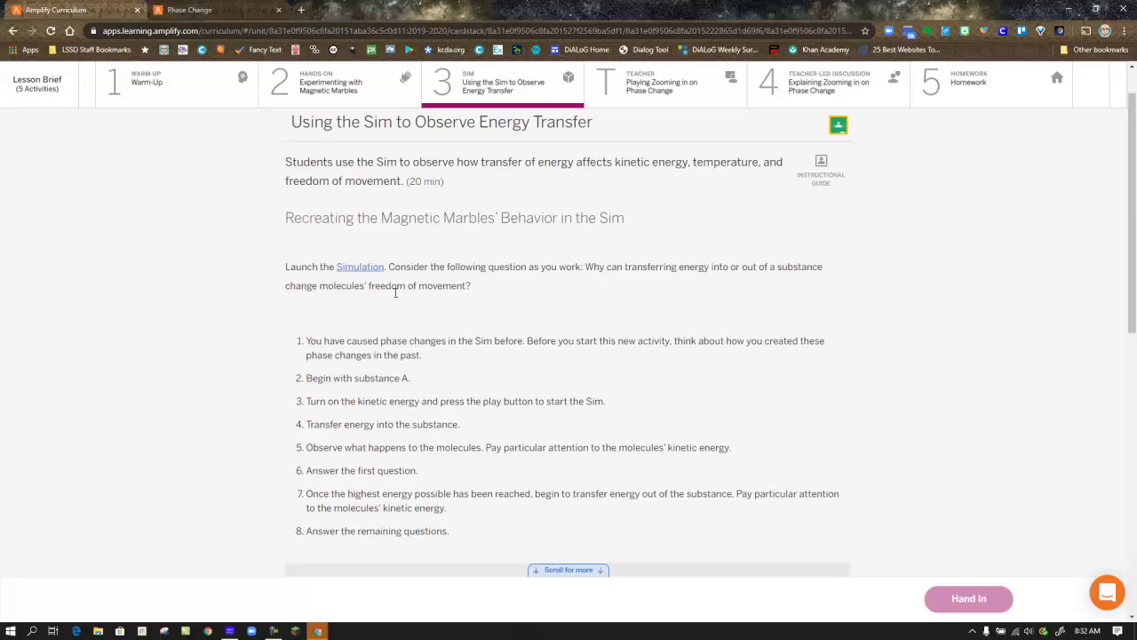
pyautogui.click(262, 11)
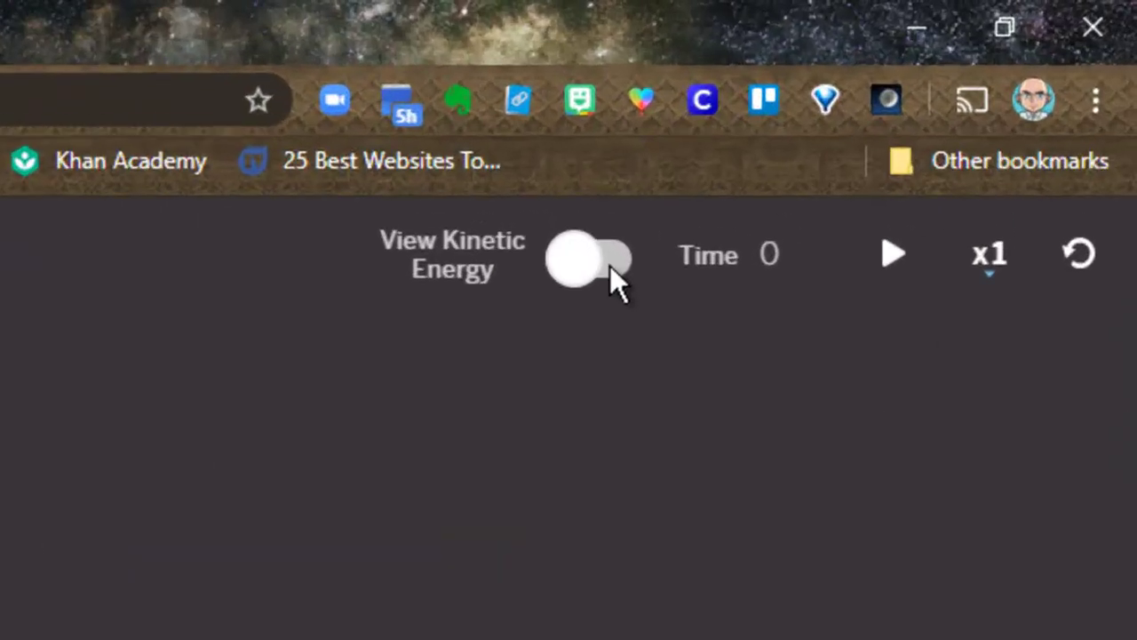
# Turn on View Kinetic Energy and start the Phase Change simulation running.
pyautogui.click(971, 80)
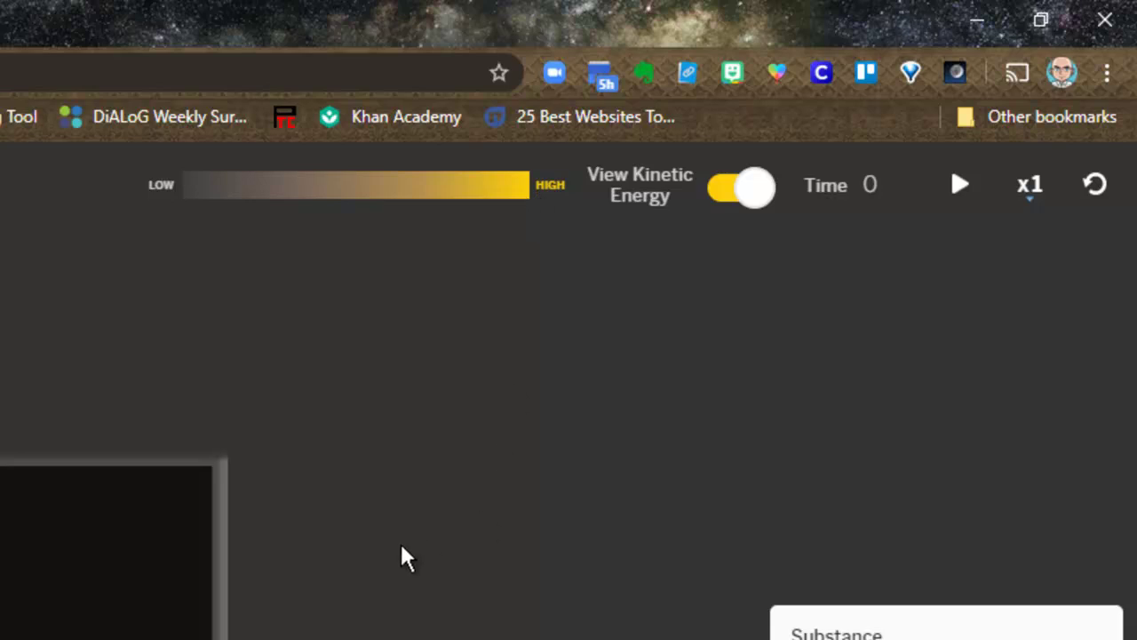
pyautogui.click(960, 185)
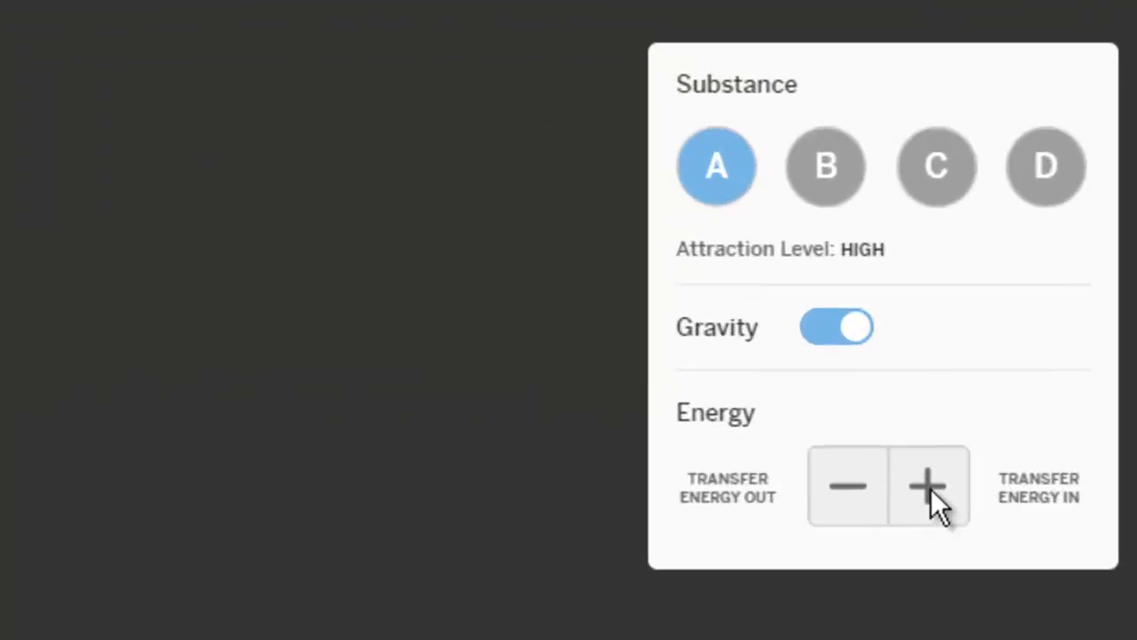
# Transfer energy into substance A, cool it to about −204 °C, and return to the curriculum.
pyautogui.click(930, 487)
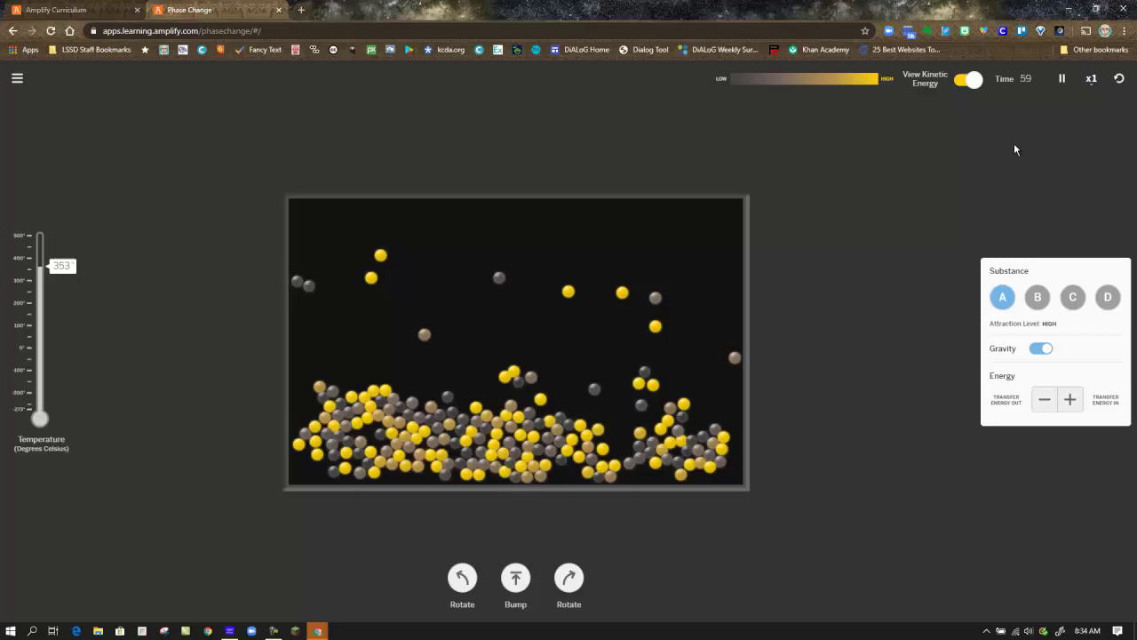
pyautogui.click(1046, 401)
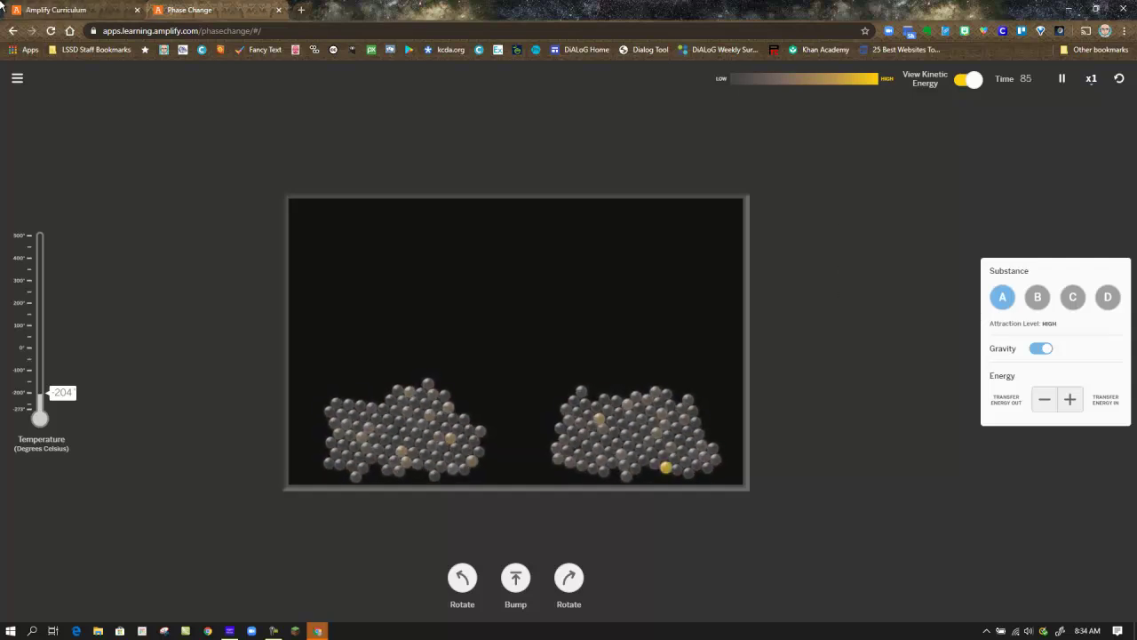
pyautogui.click(63, 17)
# Scroll the Sim activity page down and back up.
pyautogui.scroll(-8, 696, 436)
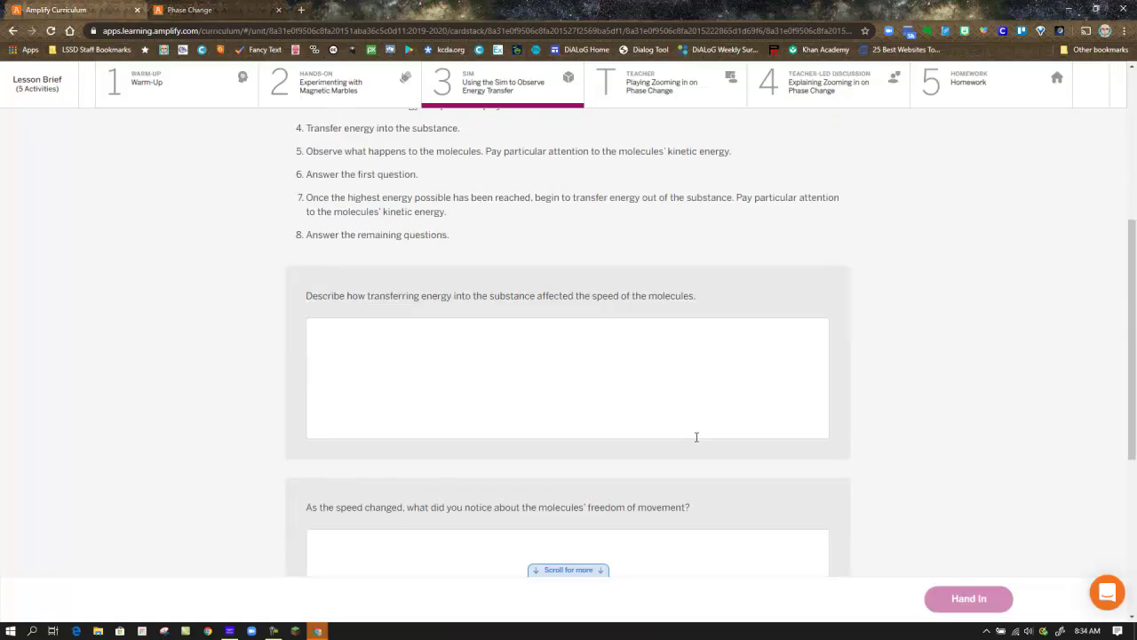
pyautogui.scroll(4, 1104, 407)
pyautogui.scroll(4, 1104, 407)
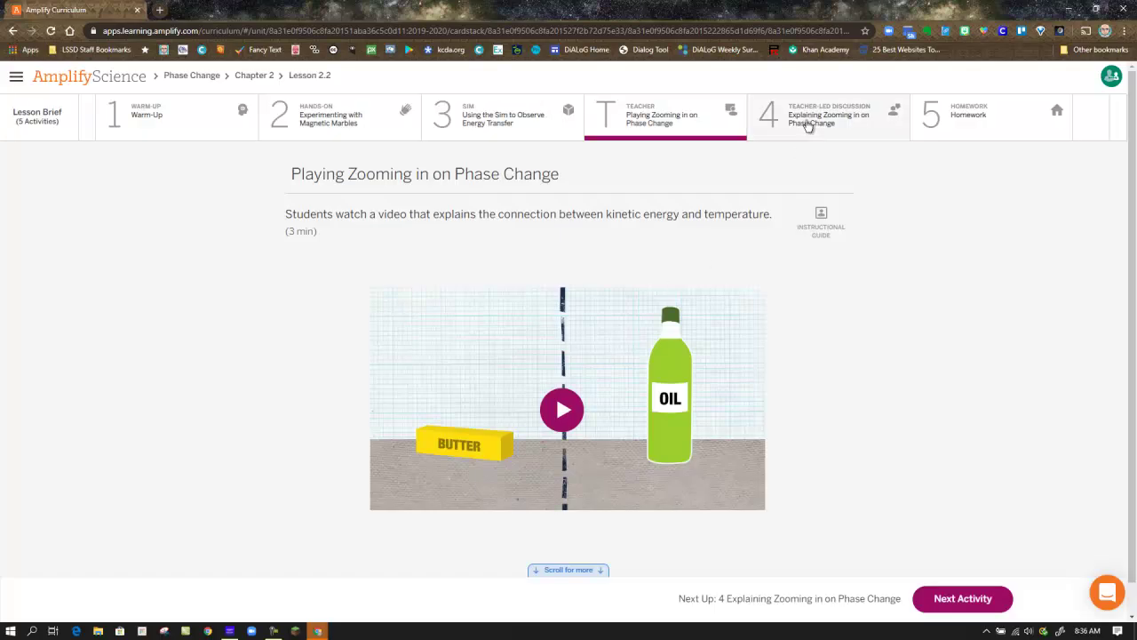
# Open activity tab 4 to its first card defining kinetic energy.
pyautogui.click(809, 125)
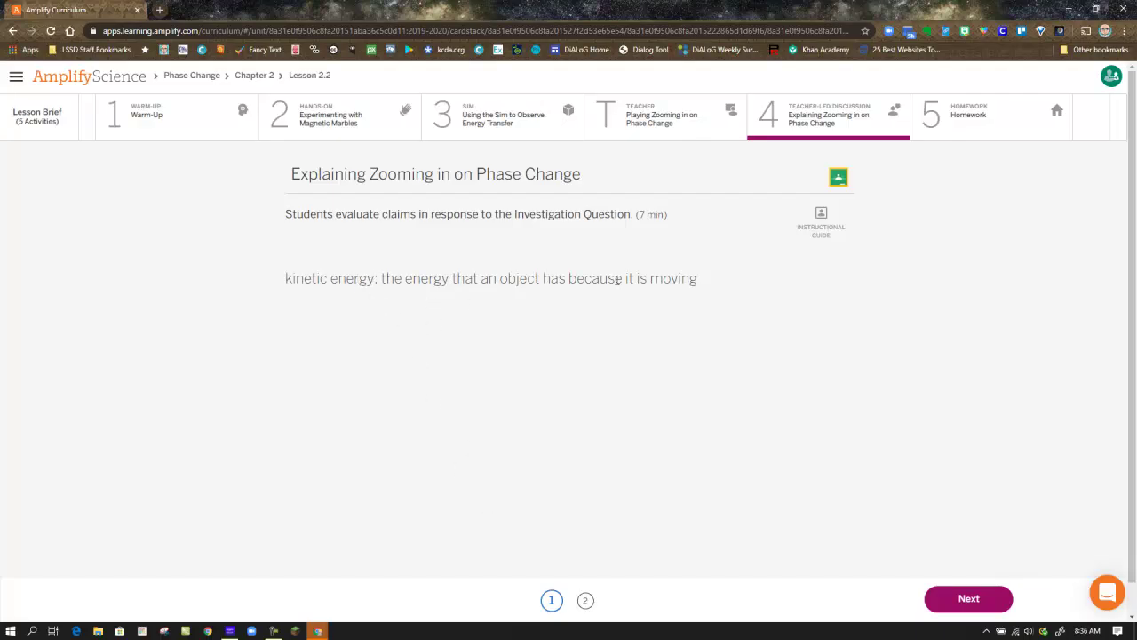
# Go to the second card, Writing a Claim, and scroll through it.
pyautogui.click(586, 601)
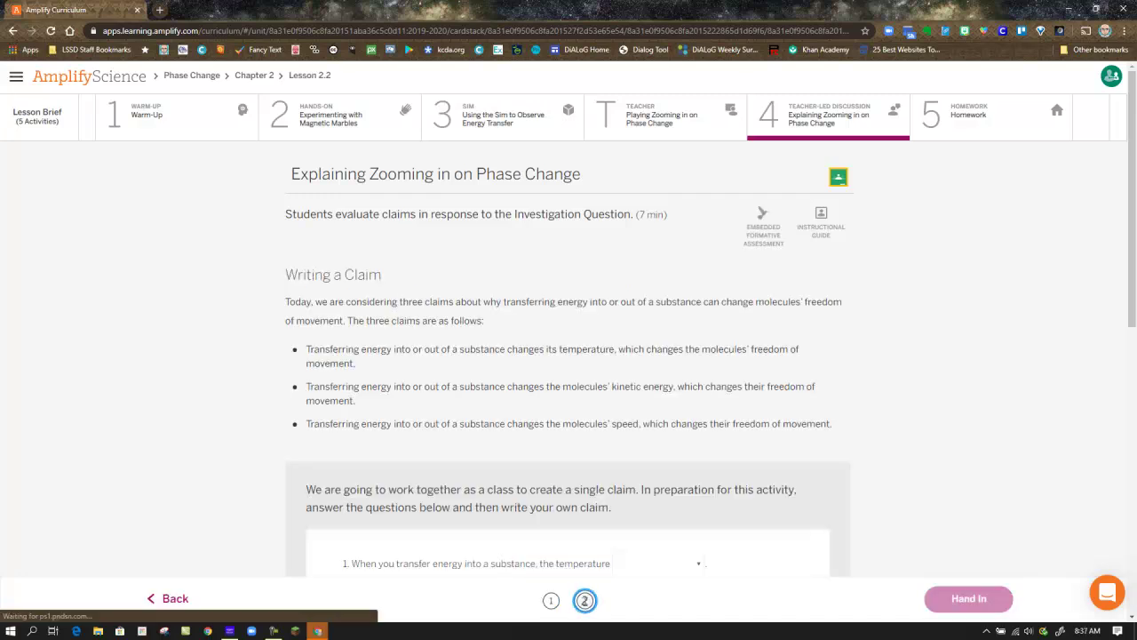
pyautogui.scroll(-3, 602, 392)
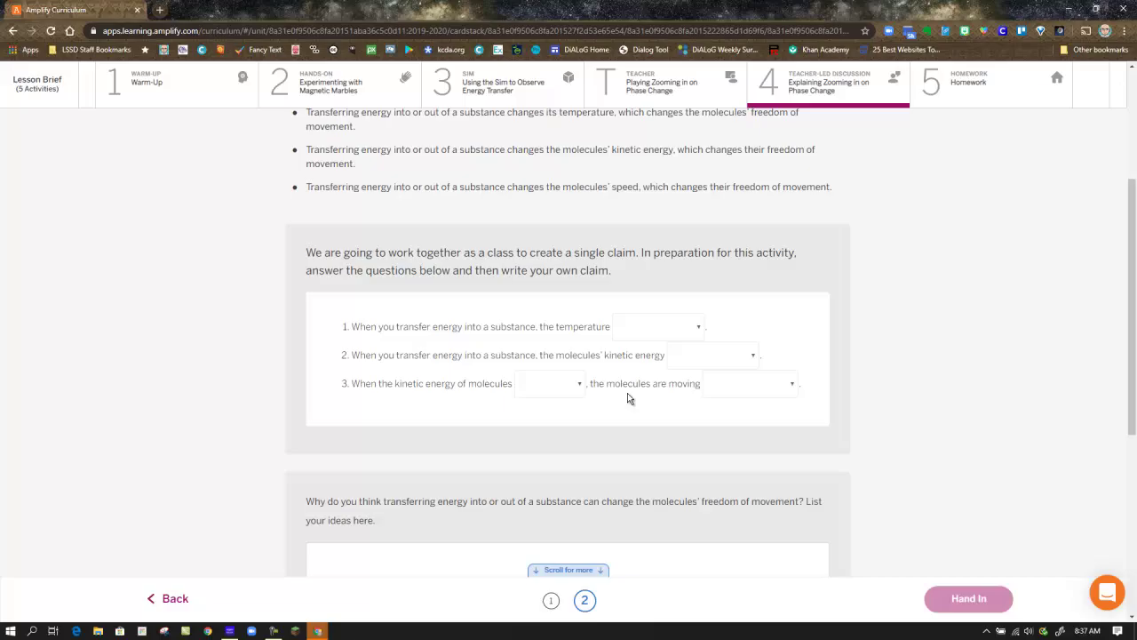
pyautogui.scroll(-3, 647, 425)
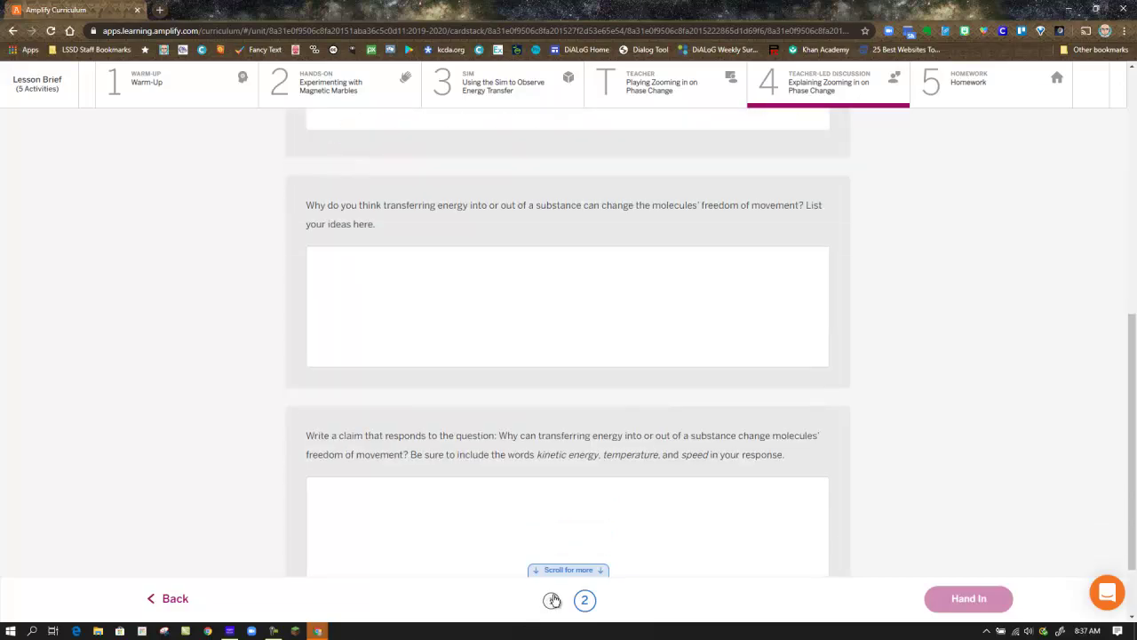
pyautogui.scroll(6, 871, 355)
# Open the Key Concept projection from the Instructional Guide and go back to the temperature slide.
pyautogui.click(822, 174)
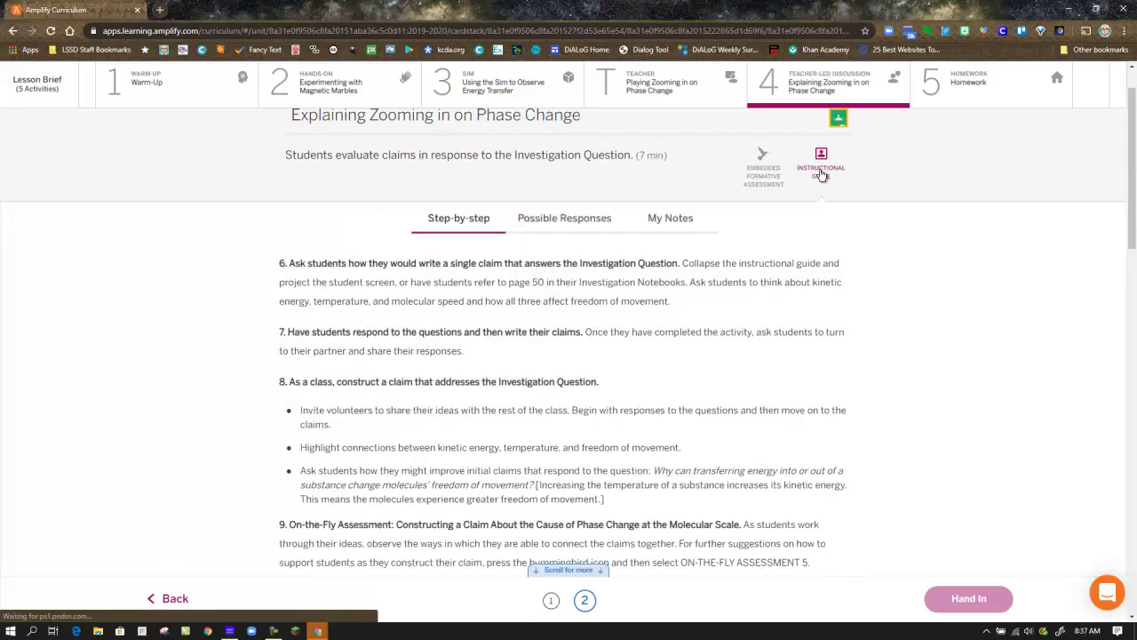
pyautogui.scroll(-2, 671, 325)
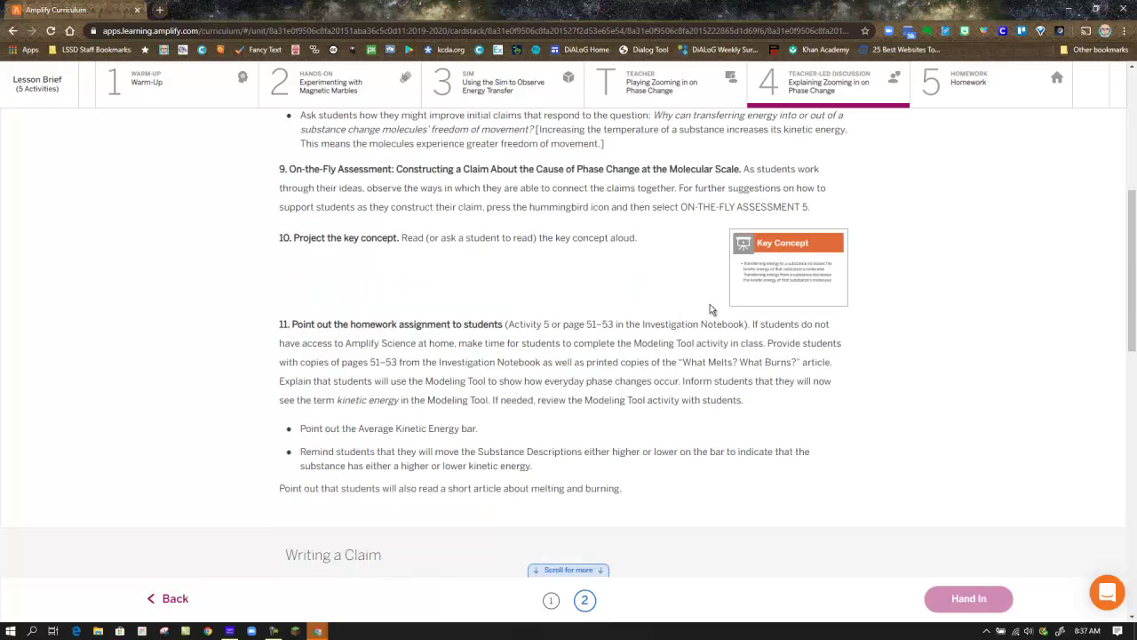
pyautogui.click(739, 256)
pyautogui.click(27, 351)
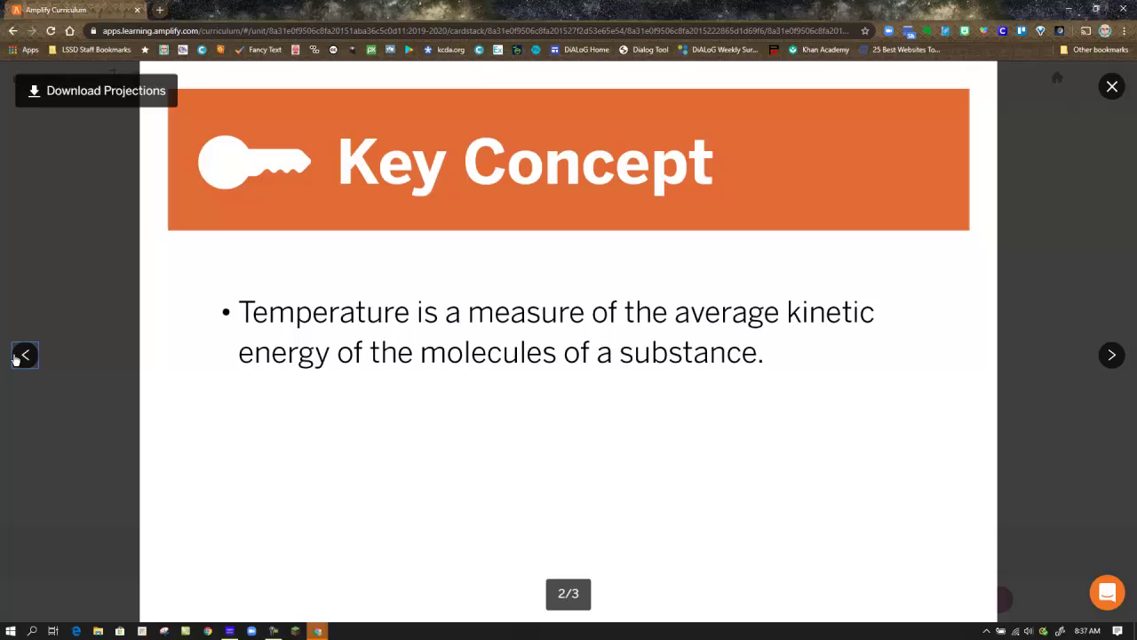
# Step through Key Concept slides 1/3 to 3/3, then close the projection.
pyautogui.click(25, 356)
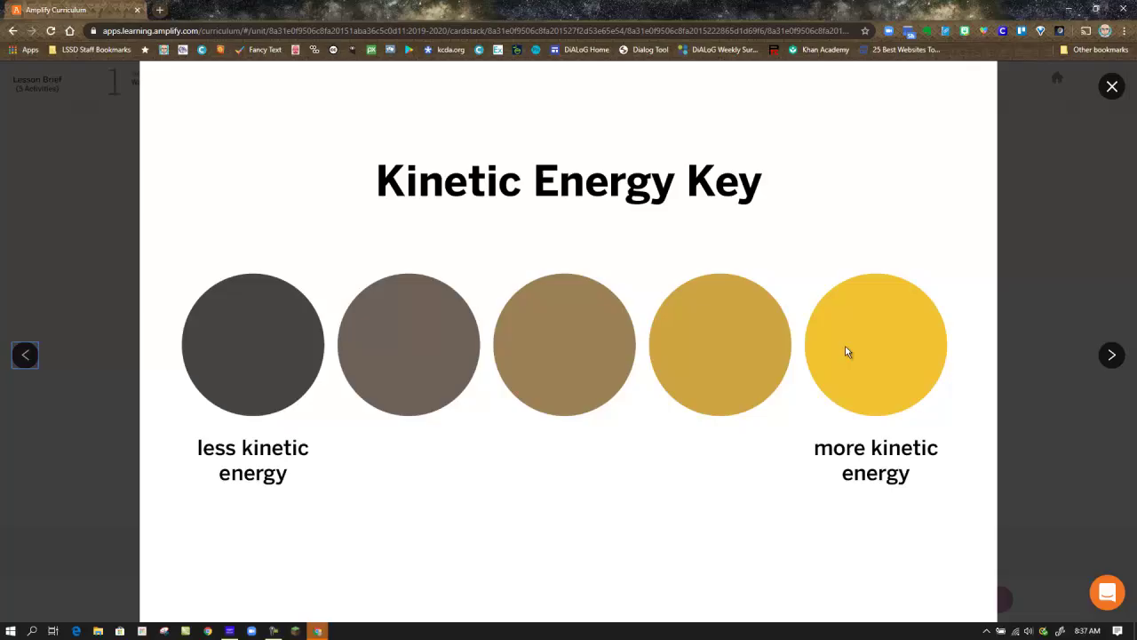
pyautogui.click(1111, 355)
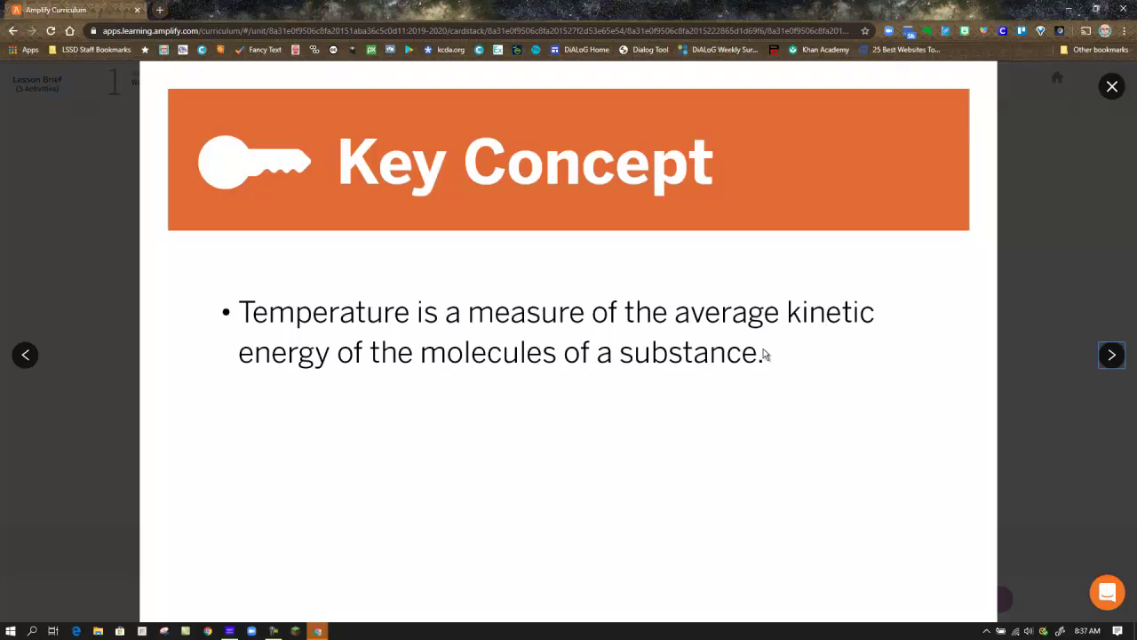
pyautogui.click(1112, 355)
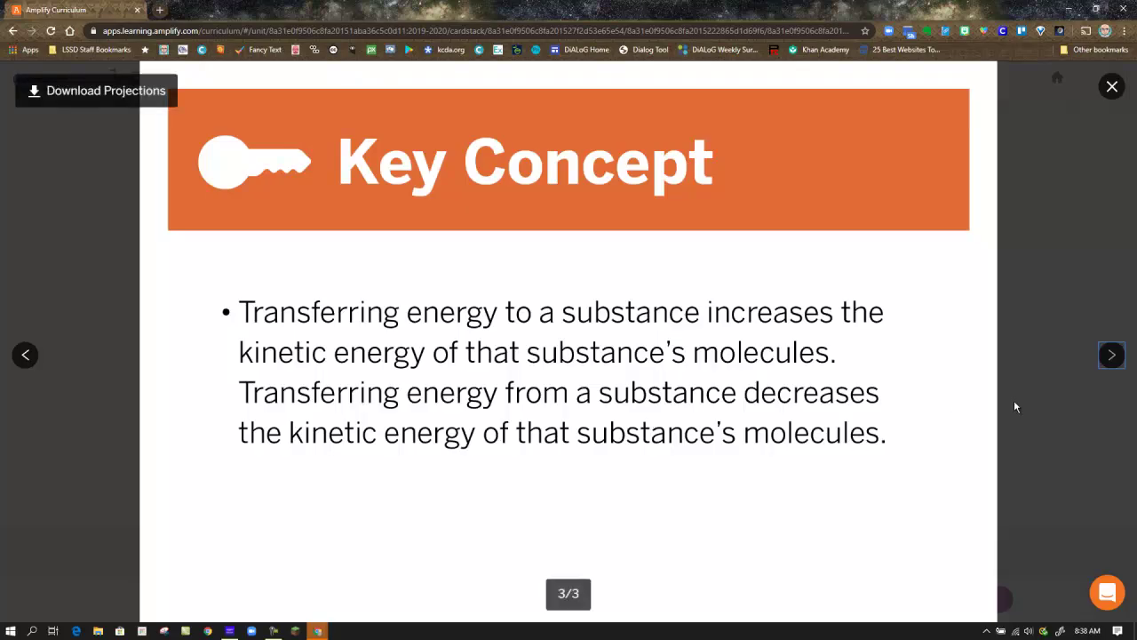
pyautogui.click(1112, 87)
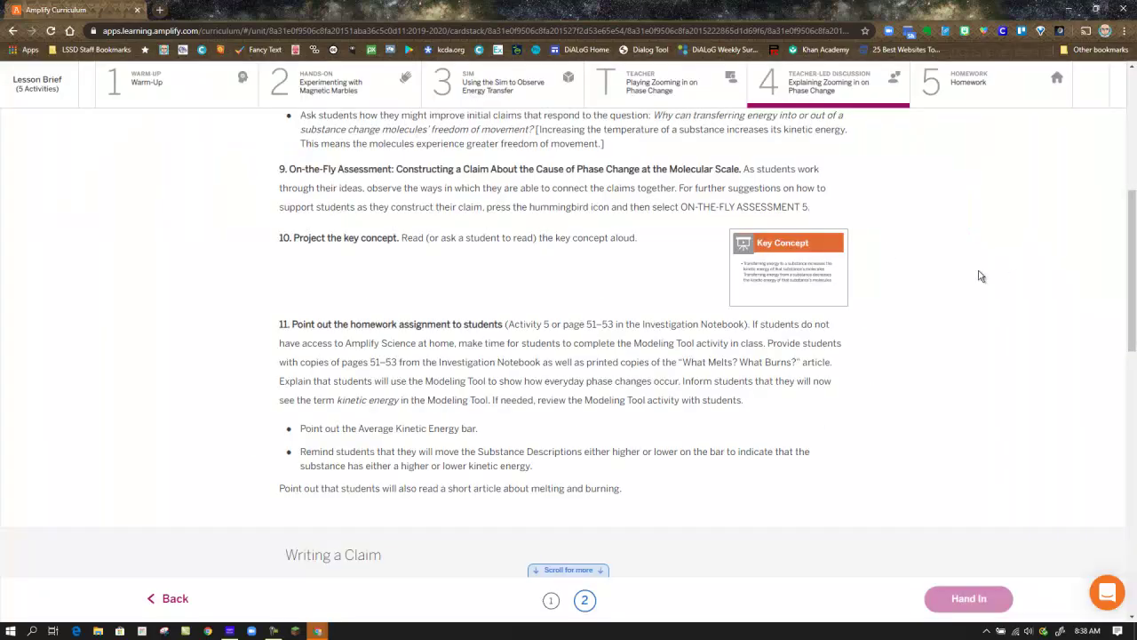
# Collapse the Instructional Guide and scroll through the Writing a Claim student questions.
pyautogui.scroll(5, 866, 214)
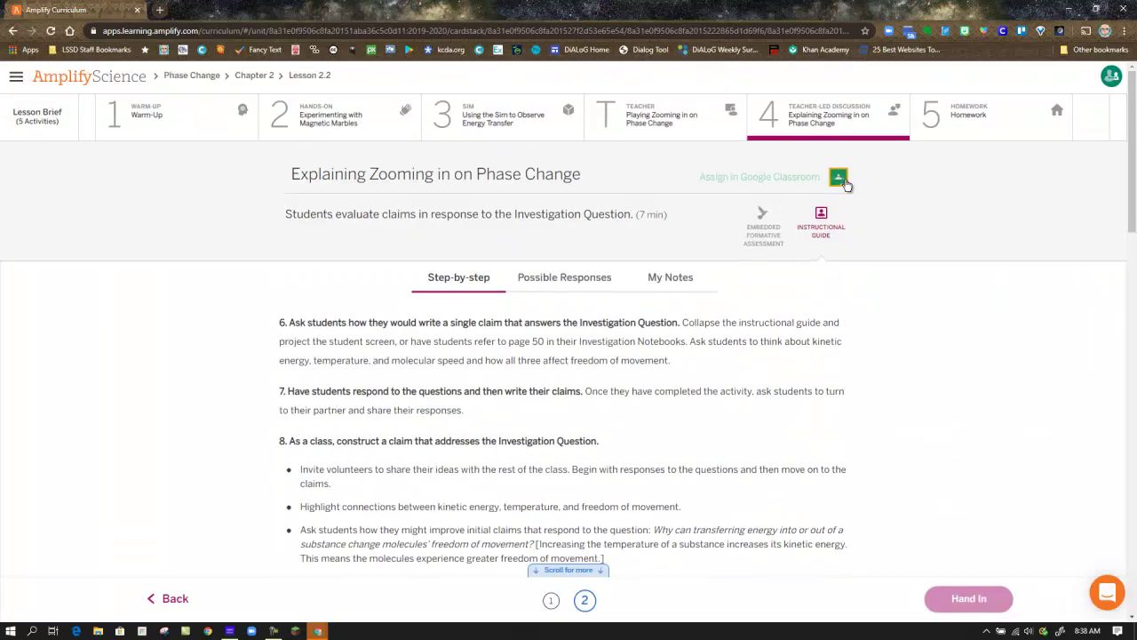
pyautogui.click(821, 215)
pyautogui.scroll(-3, 905, 388)
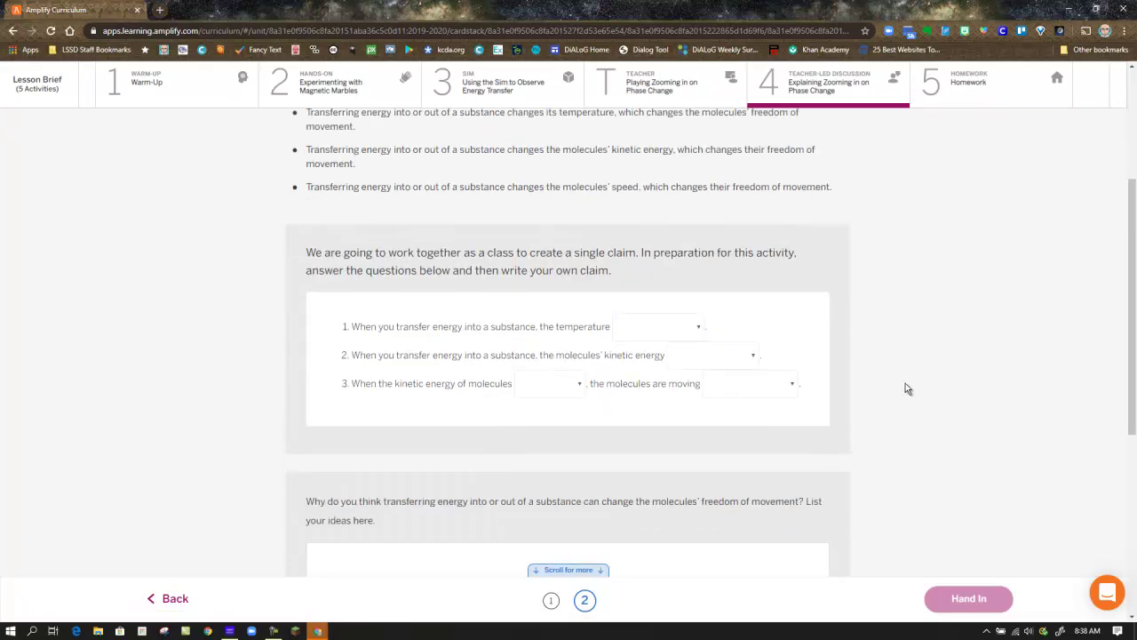
pyautogui.scroll(-1, 905, 383)
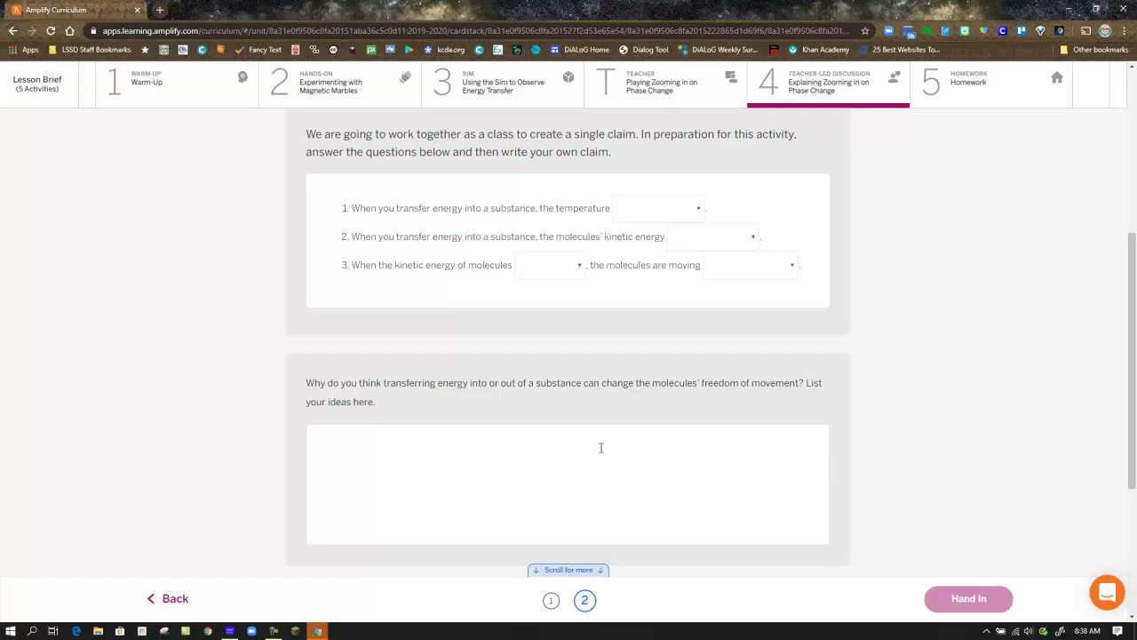
pyautogui.scroll(-3, 675, 444)
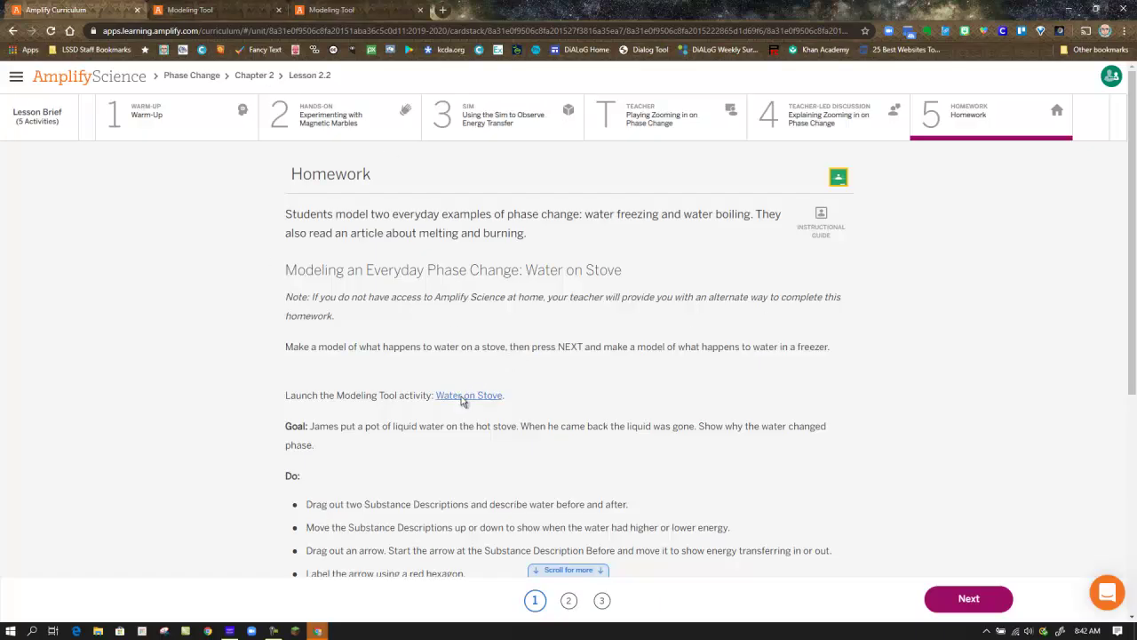
# In the Water on Stove model, place Water descriptions in the Before and After columns.
pyautogui.click(211, 10)
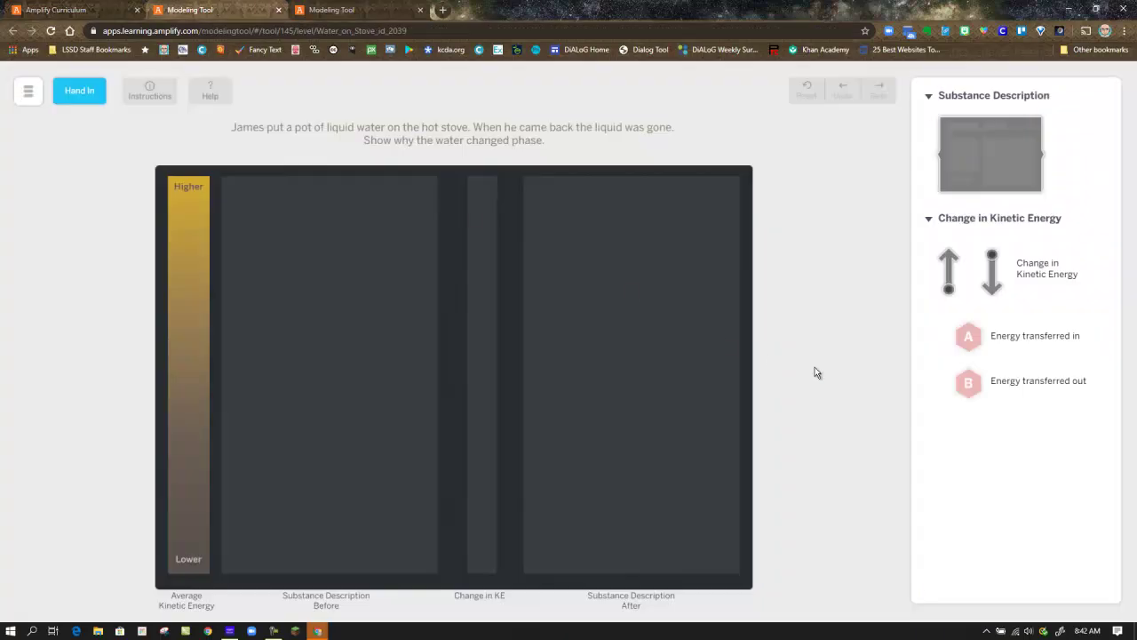
pyautogui.moveTo(989, 153)
pyautogui.mouseDown()
pyautogui.moveTo(635, 256)
pyautogui.moveTo(412, 301)
pyautogui.moveTo(412, 315)
pyautogui.mouseUp()
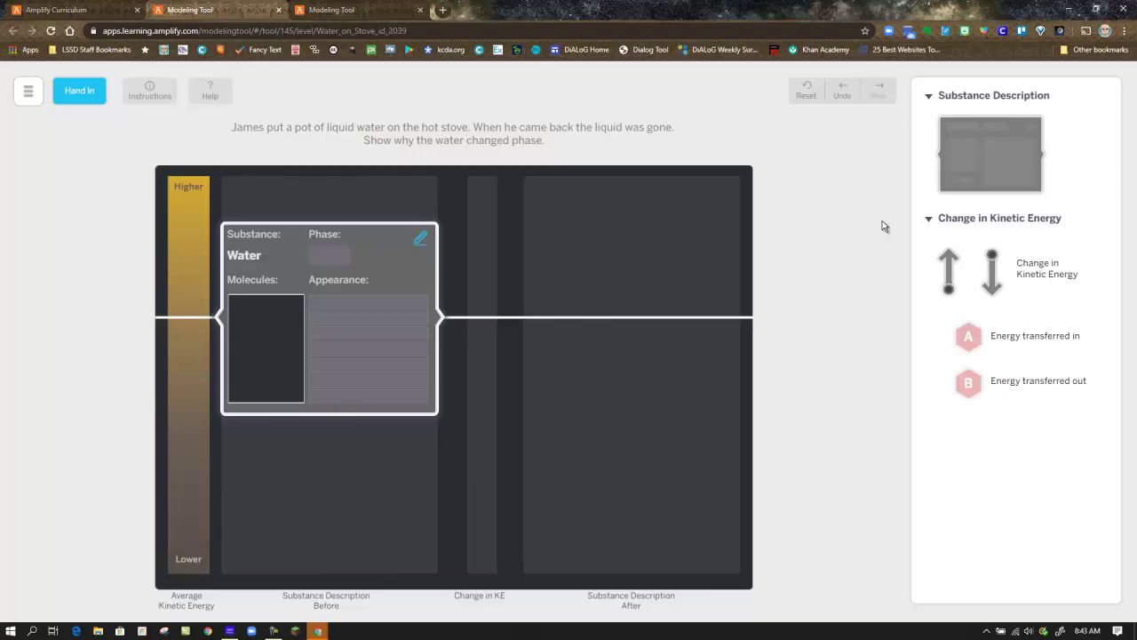
pyautogui.moveTo(994, 147)
pyautogui.mouseDown()
pyautogui.moveTo(853, 311)
pyautogui.moveTo(670, 423)
pyautogui.mouseUp()
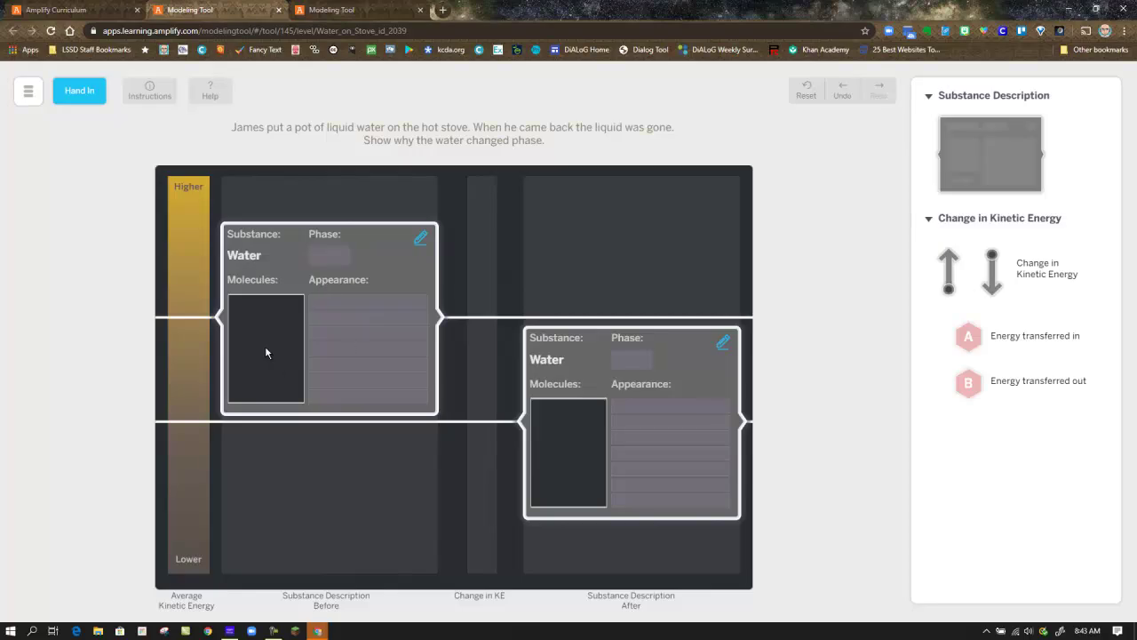
# Set the Before water to No movement, Gas and Flows, and add an up arrow labelled B.
pyautogui.click(420, 237)
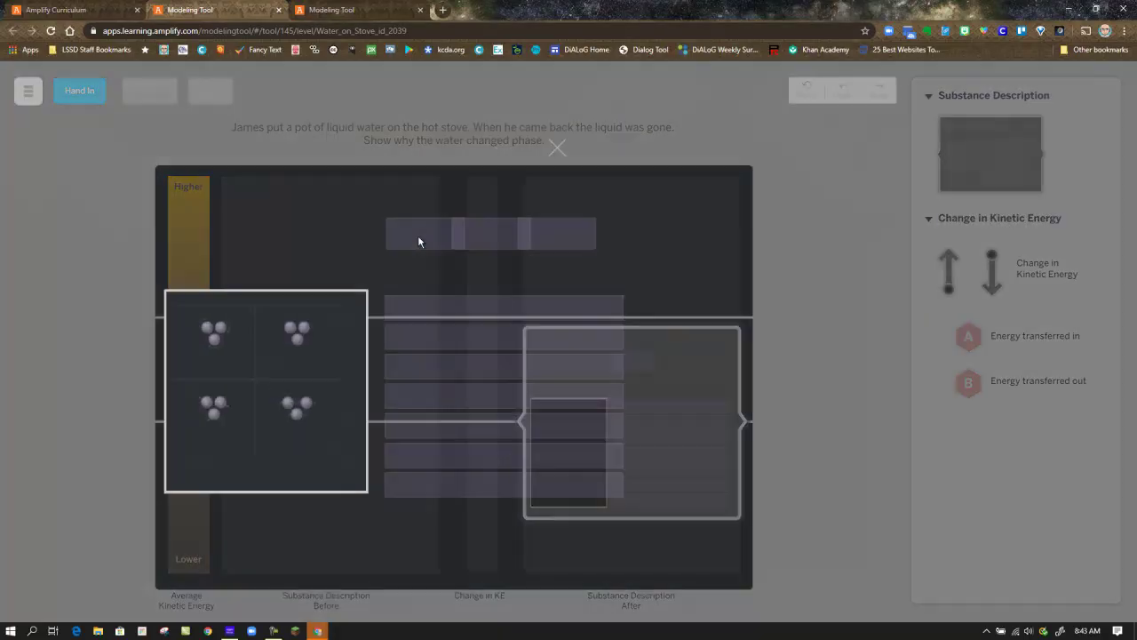
pyautogui.click(328, 337)
pyautogui.click(519, 216)
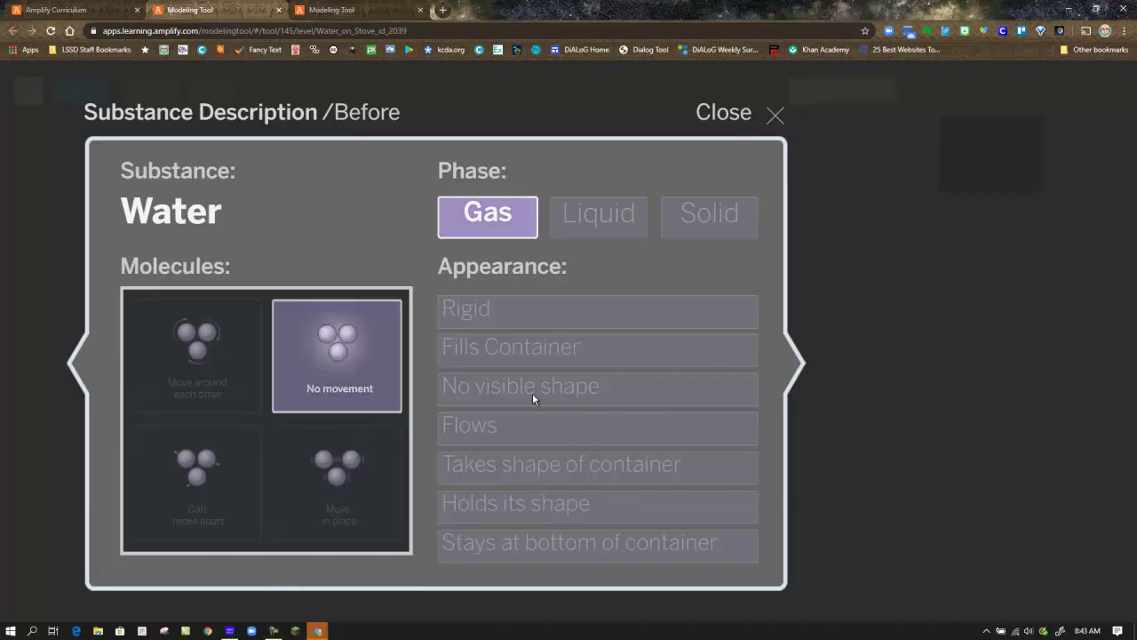
pyautogui.click(534, 423)
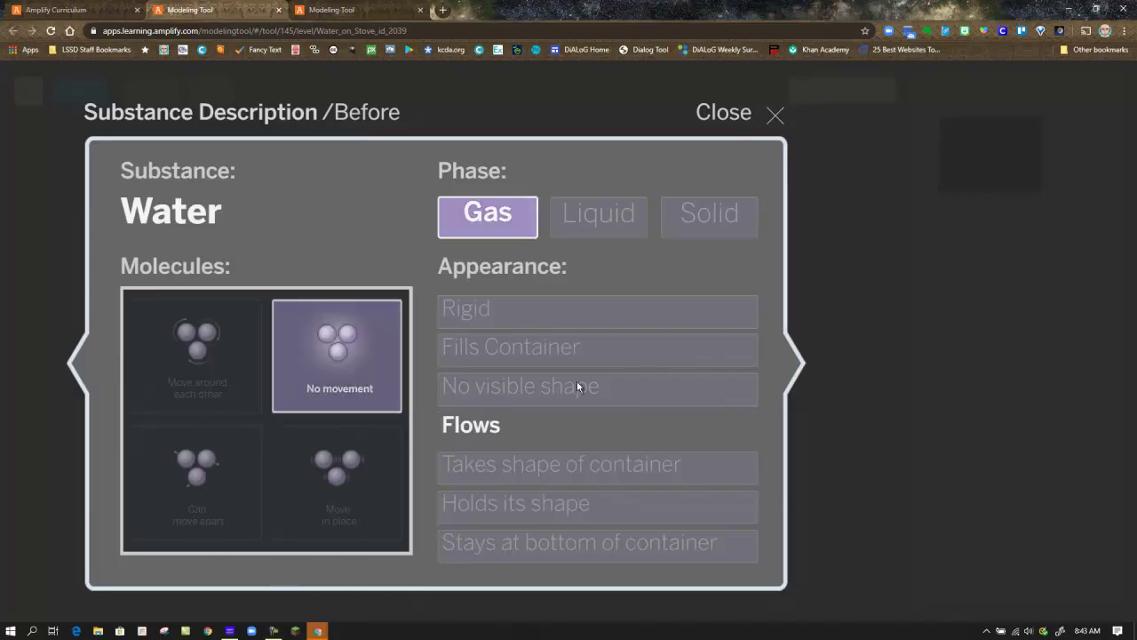
pyautogui.click(773, 116)
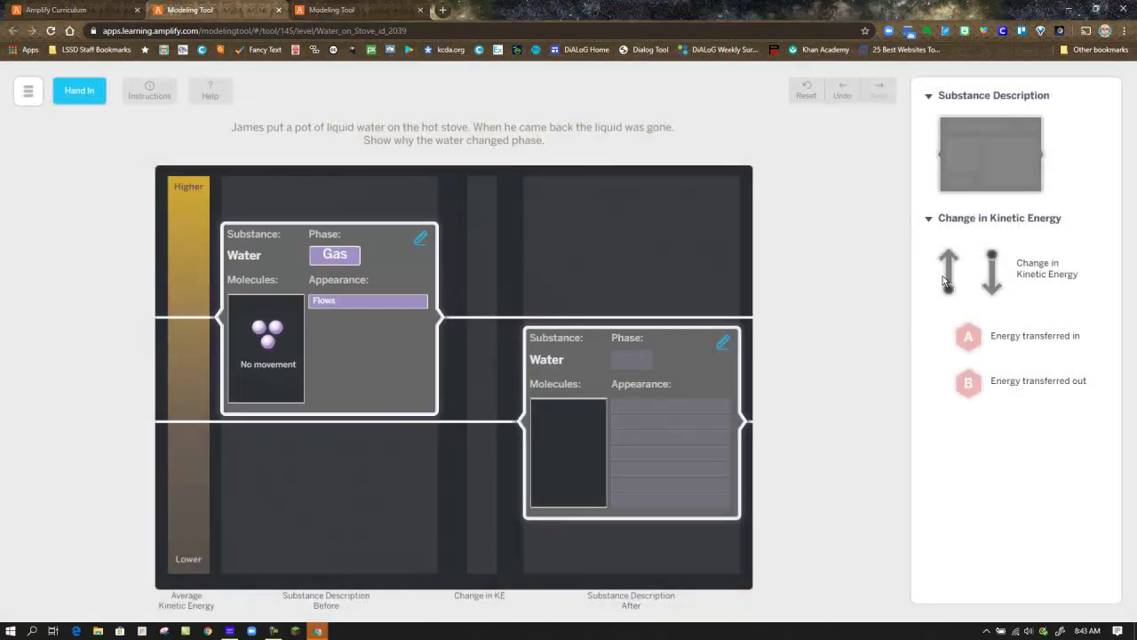
pyautogui.moveTo(946, 281); pyautogui.dragTo(466, 371)
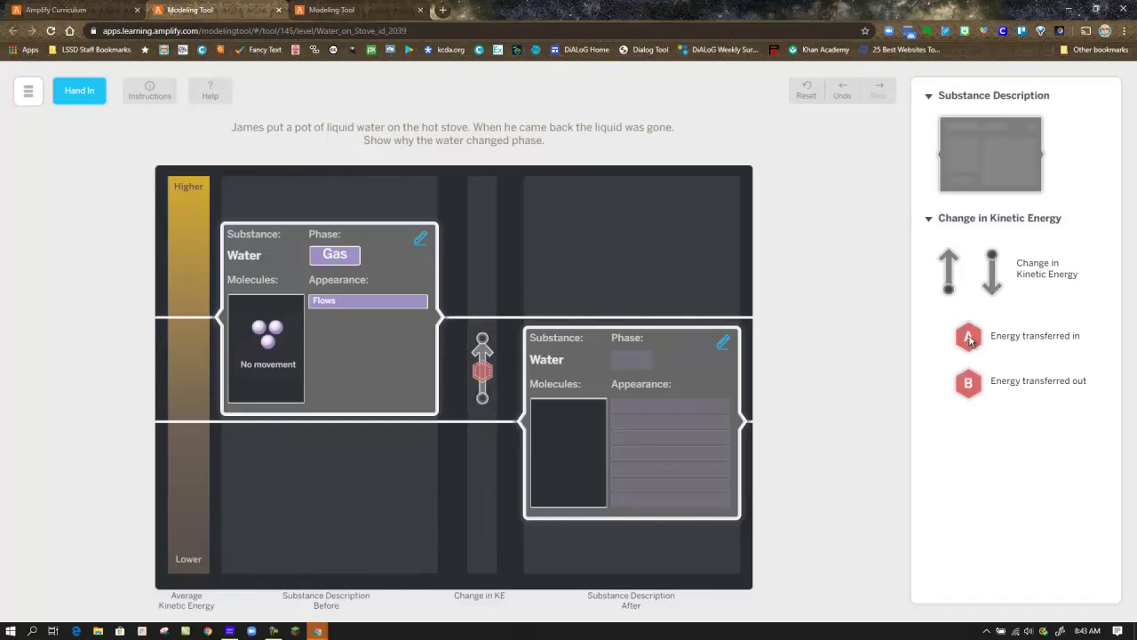
pyautogui.moveTo(969, 383); pyautogui.dragTo(512, 378)
# Hand in the Water on Stove model, then open Water in Freezer from Homework page 2.
pyautogui.click(79, 92)
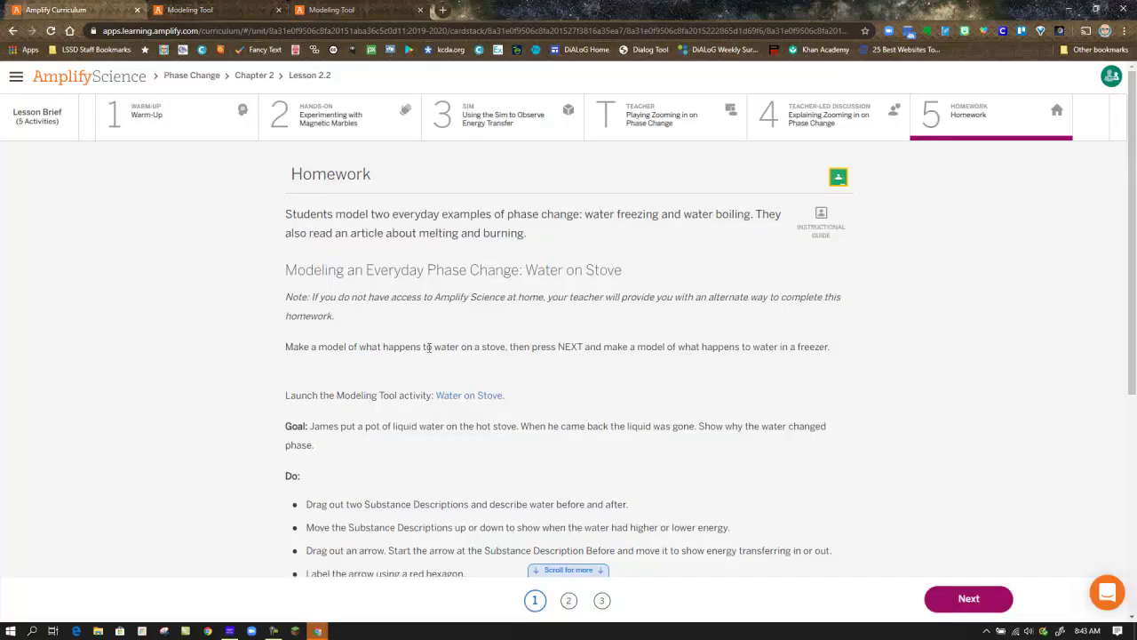
pyautogui.scroll(-5, 571, 352)
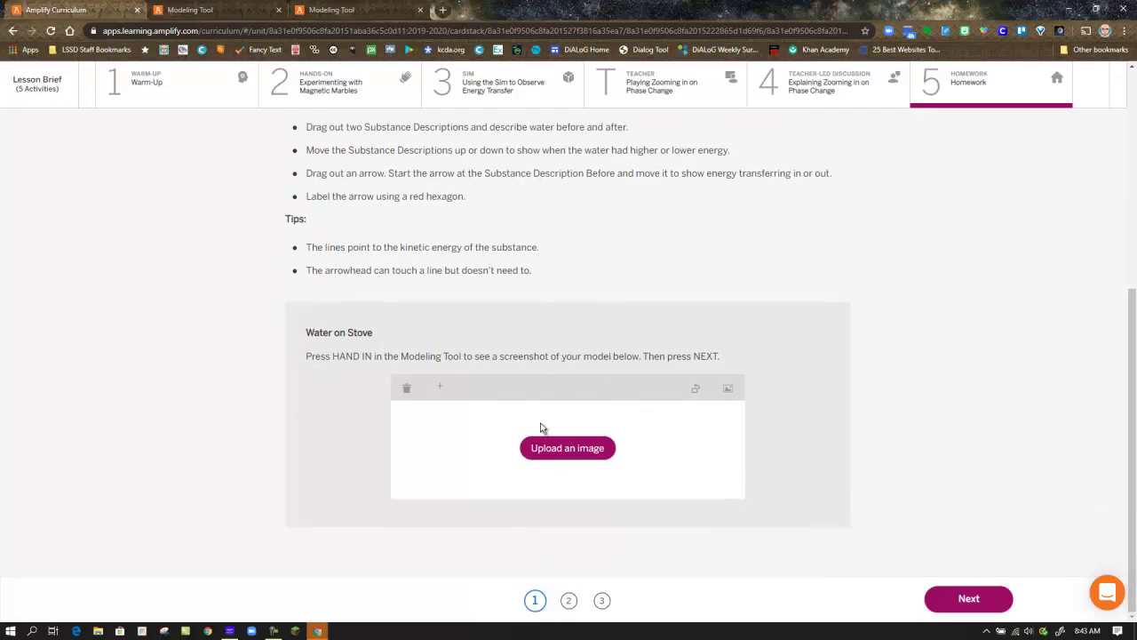
pyautogui.scroll(5, 826, 328)
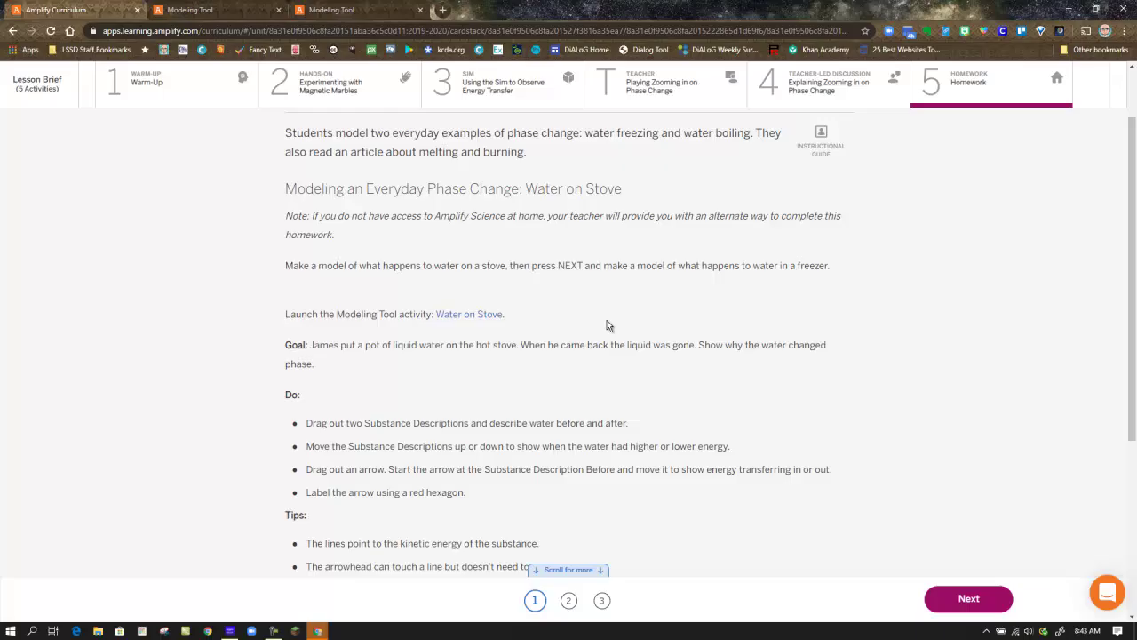
pyautogui.click(567, 601)
pyautogui.click(486, 391)
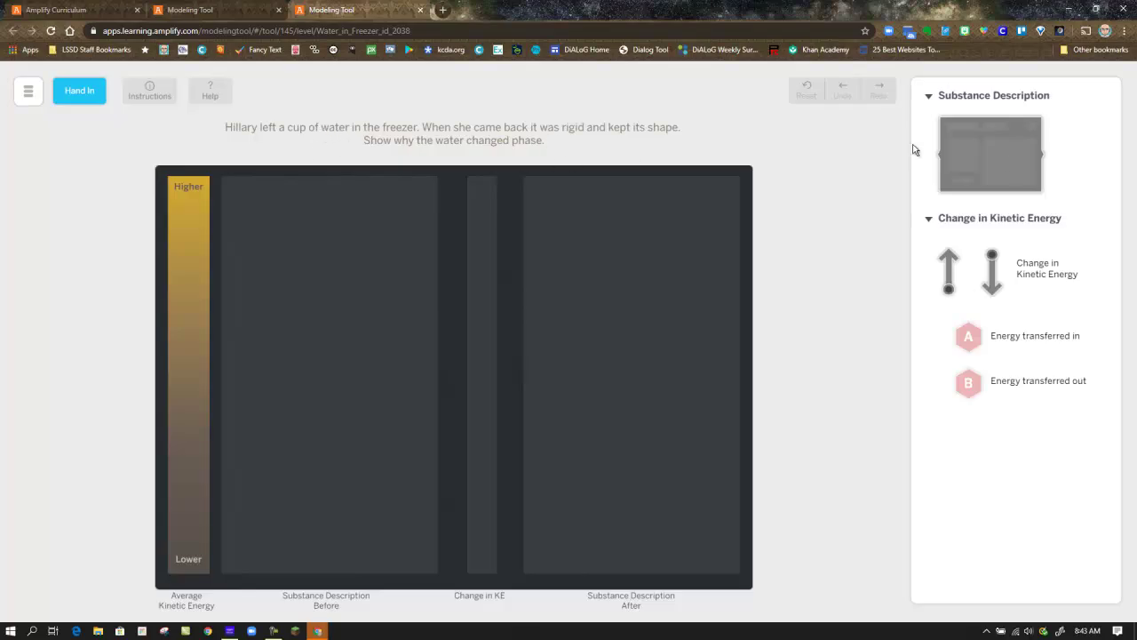
# Add Water to the freezer model's Before and After columns, plus a down Change in KE arrow labelled A.
pyautogui.moveTo(1010, 166); pyautogui.dragTo(440, 282)
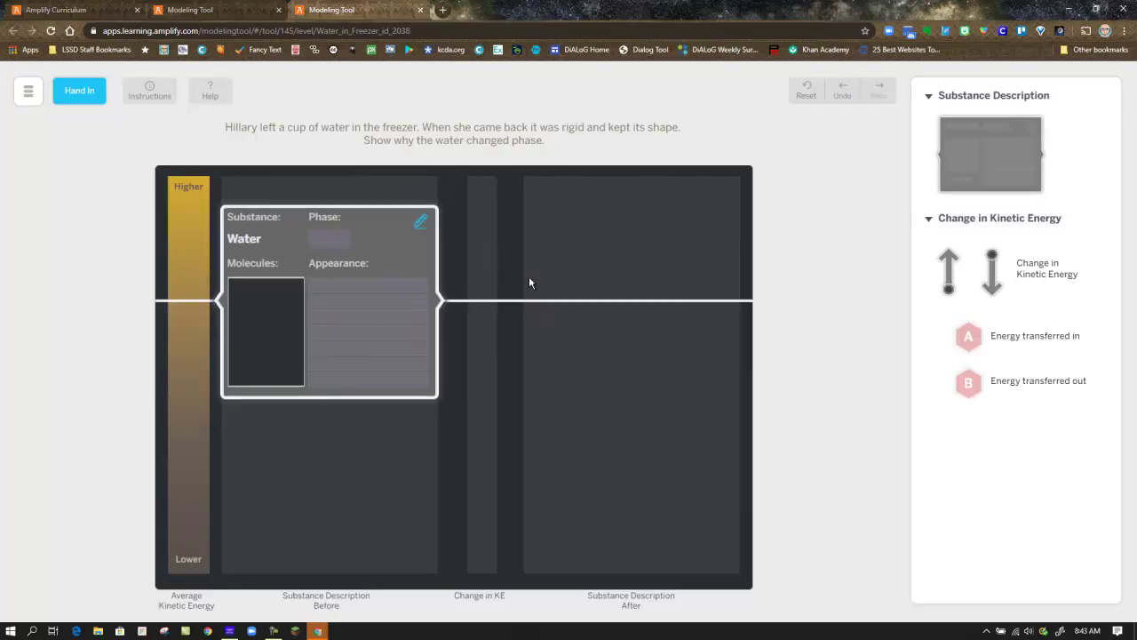
pyautogui.moveTo(984, 158); pyautogui.dragTo(648, 235)
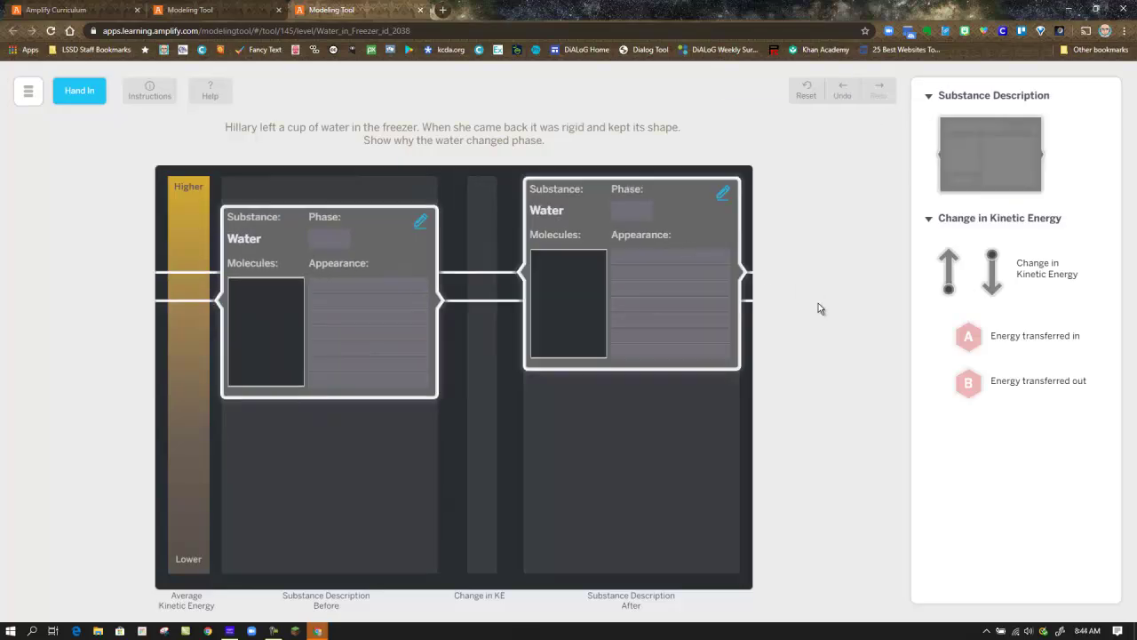
pyautogui.moveTo(988, 282); pyautogui.dragTo(483, 369)
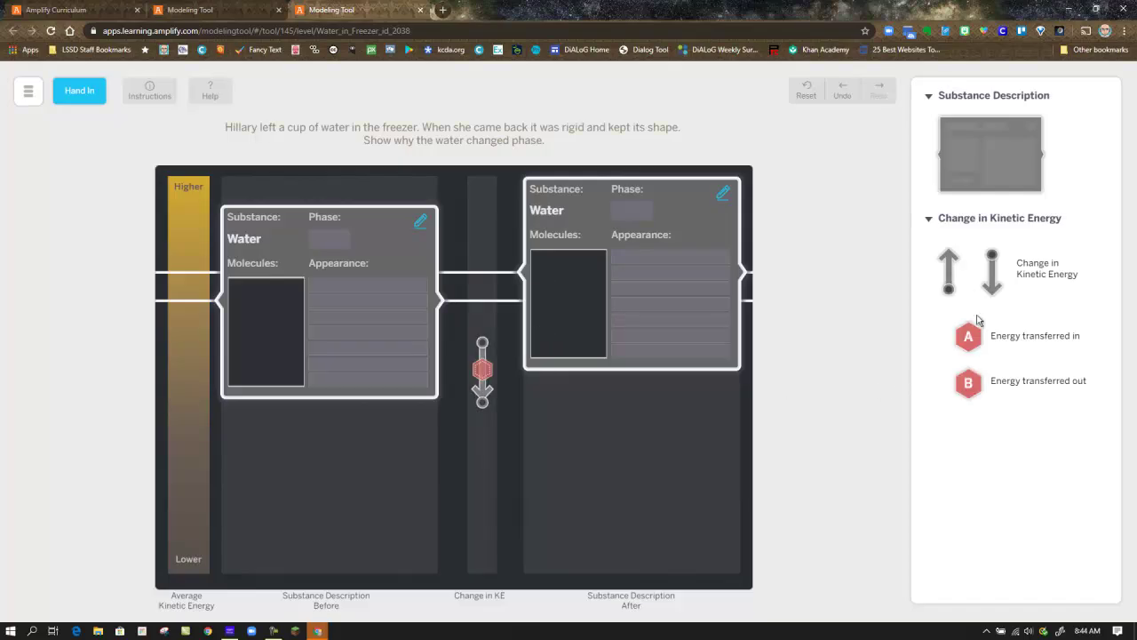
pyautogui.moveTo(973, 335); pyautogui.dragTo(483, 369)
# Return to the Amplify Curriculum tab, go to Homework page 3, and scroll through the 'What Burns? What Melts?' article and questions.
pyautogui.click(56, 10)
pyautogui.scroll(-4, 569, 410)
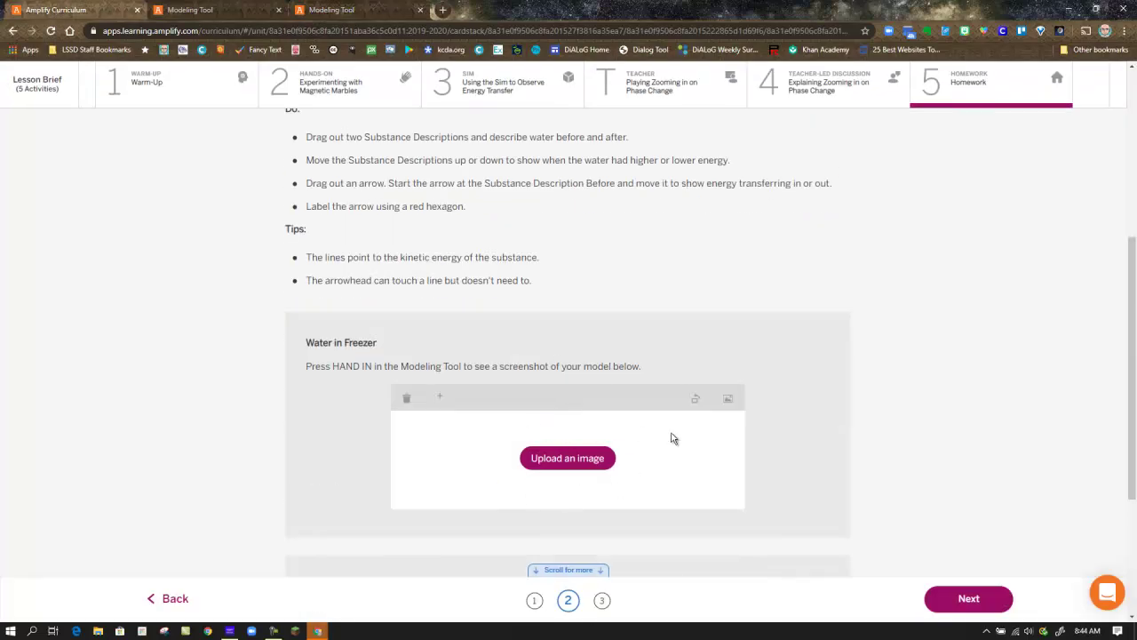
pyautogui.click(602, 601)
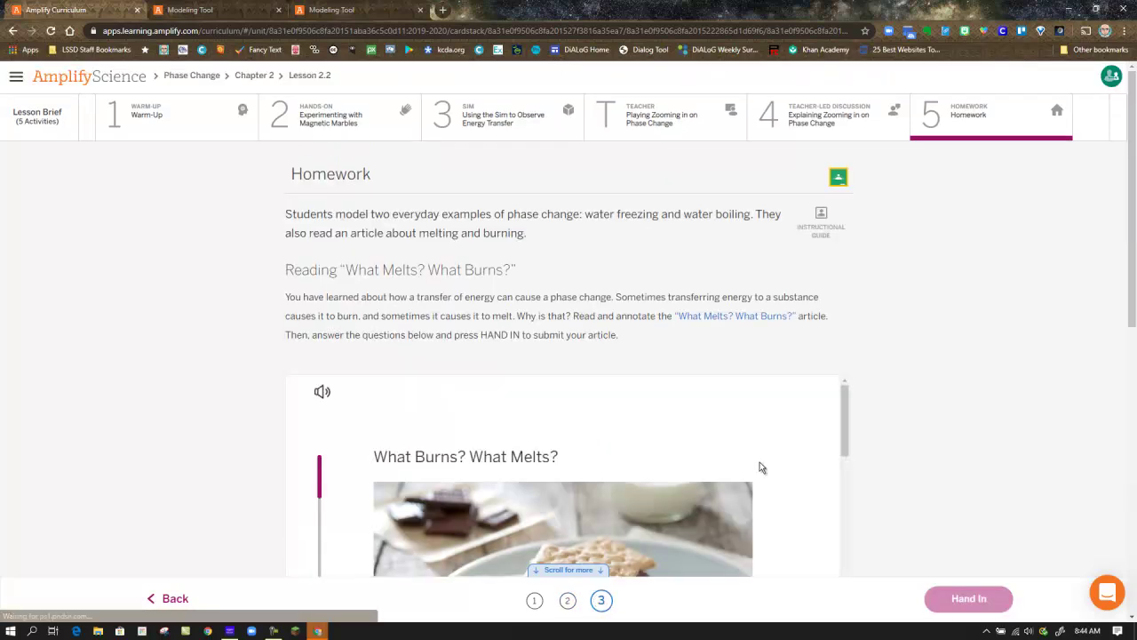
pyautogui.scroll(-3, 954, 345)
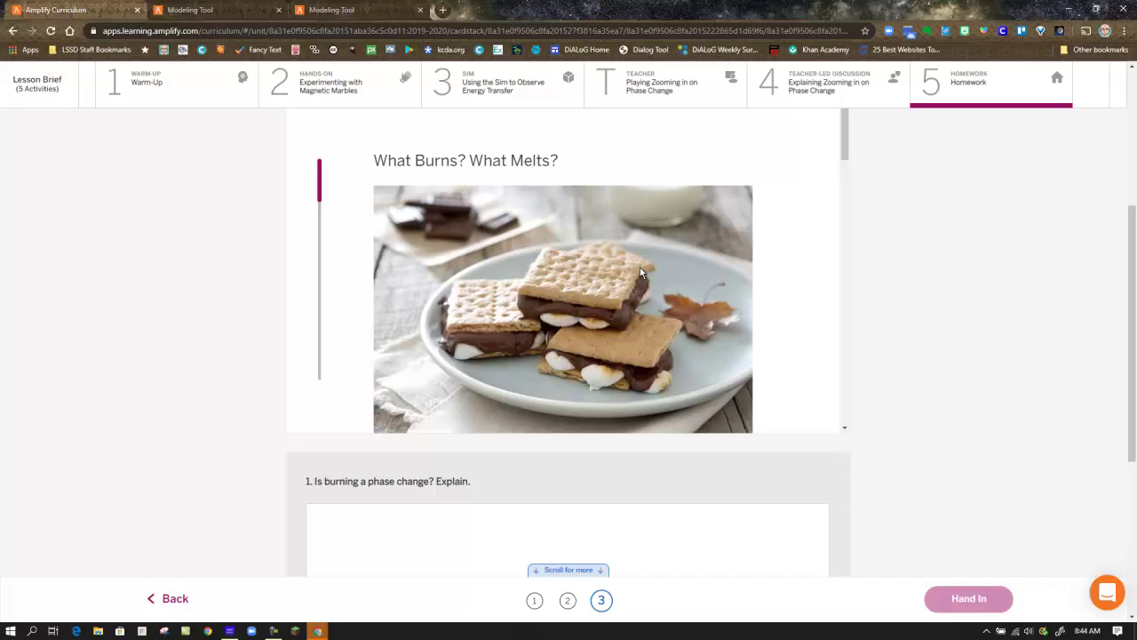
pyautogui.scroll(-10, 642, 273)
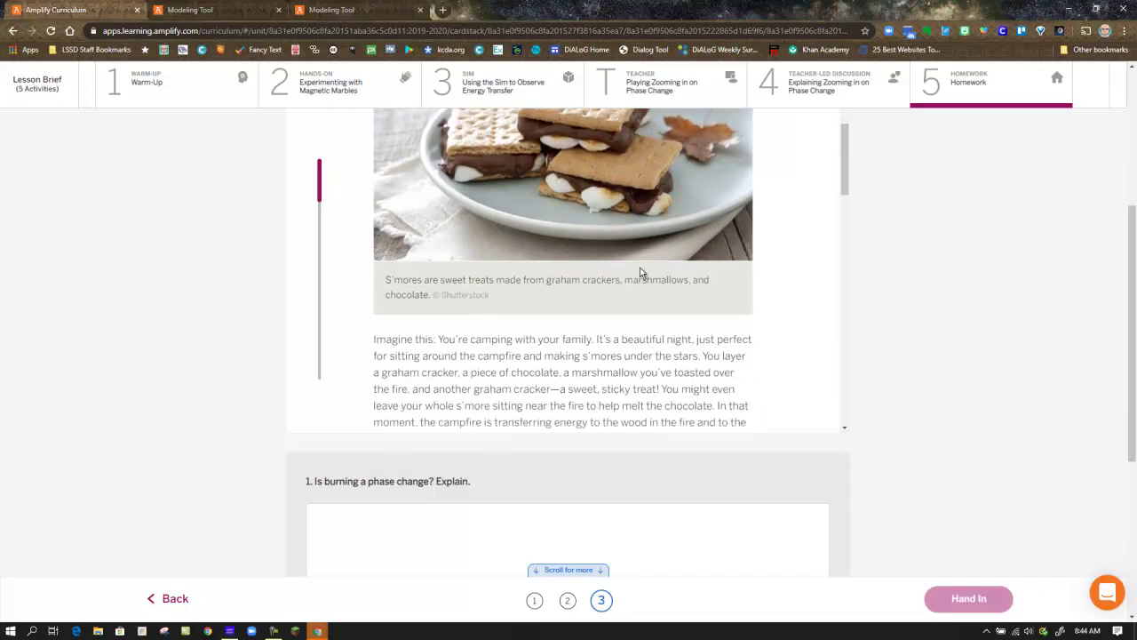
pyautogui.scroll(-1, 651, 265)
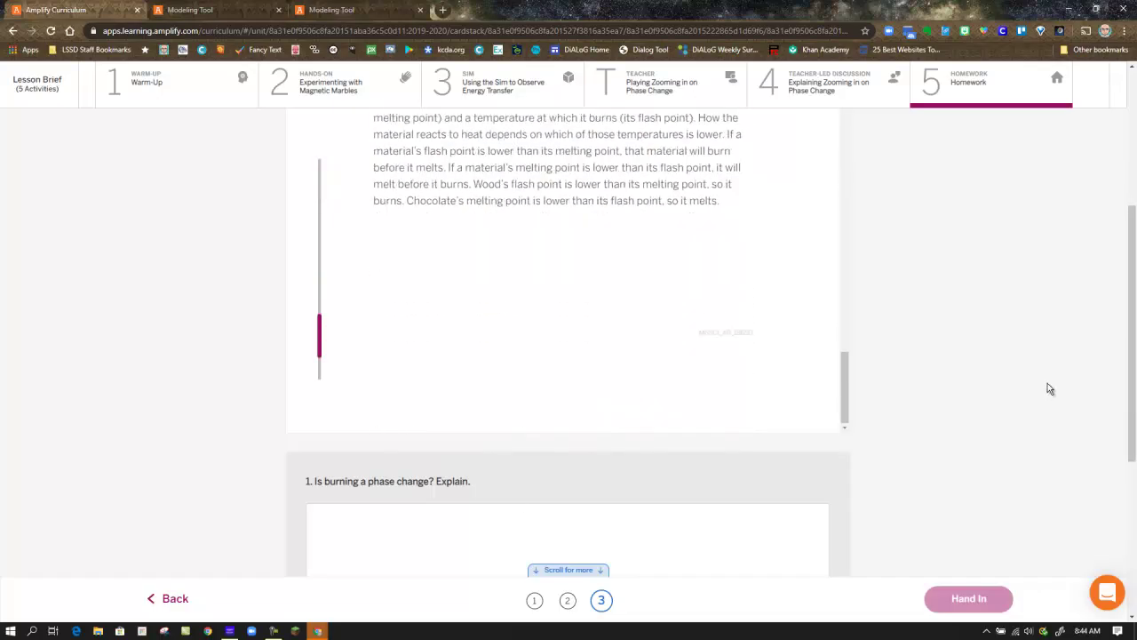
pyautogui.scroll(-3, 1047, 388)
pyautogui.scroll(-1, 556, 357)
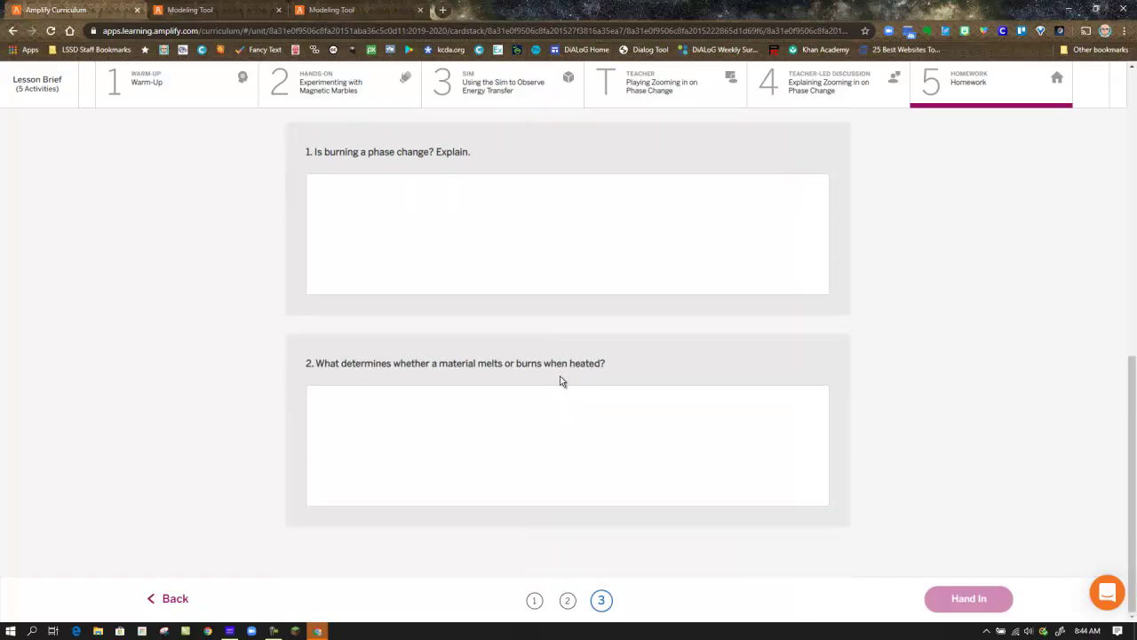
pyautogui.scroll(2, 954, 467)
pyautogui.scroll(5, 995, 369)
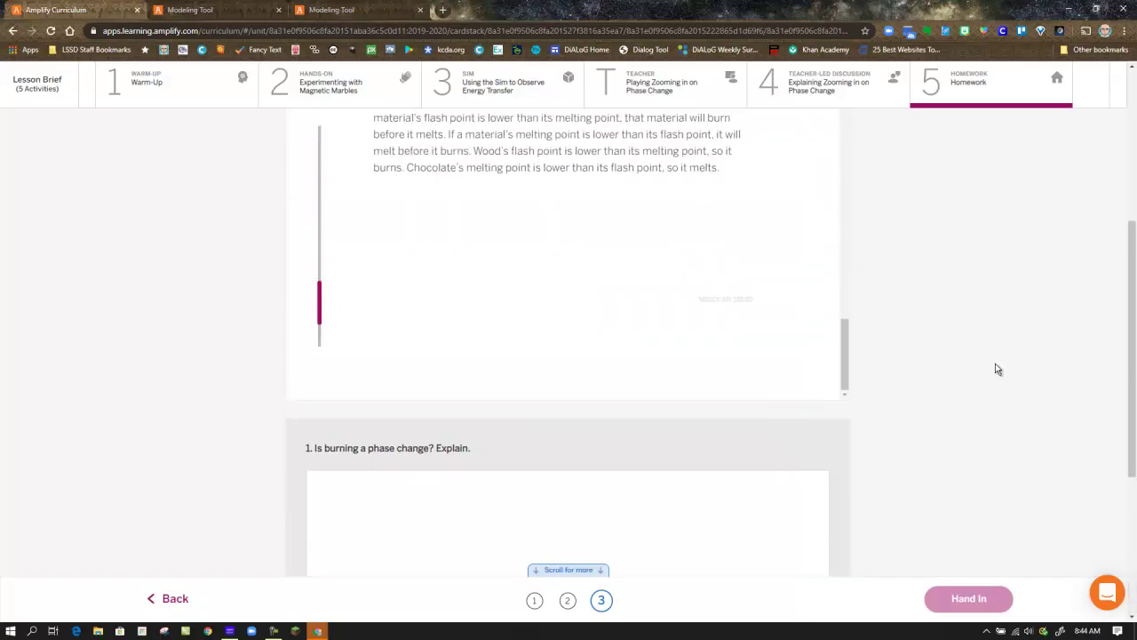
pyautogui.scroll(2, 999, 327)
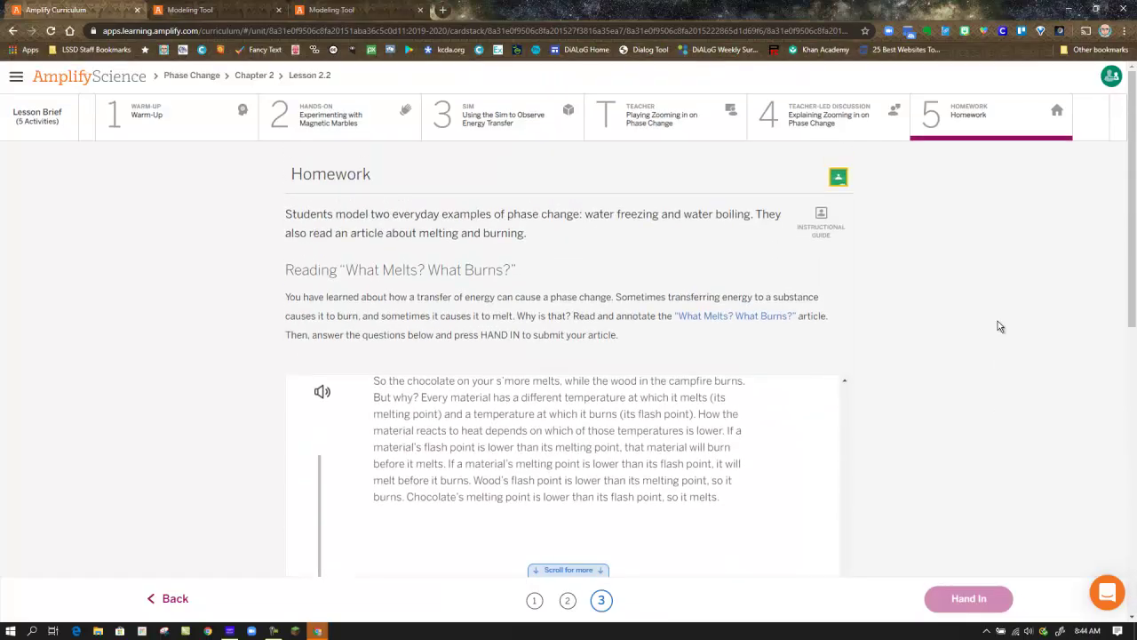